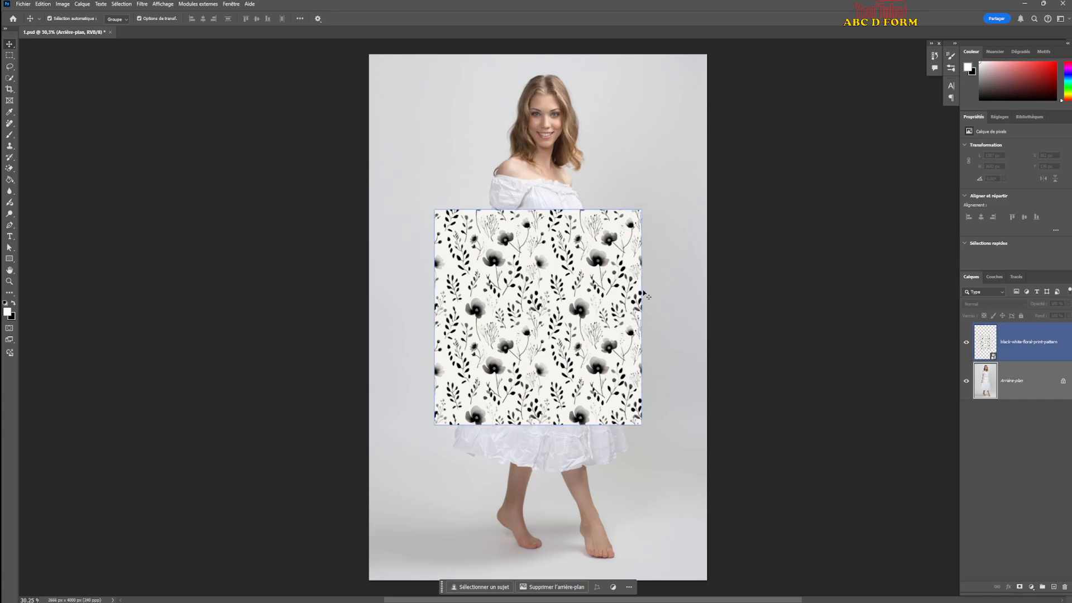
{"action": "left_click", "coordinate": [509, 193]}
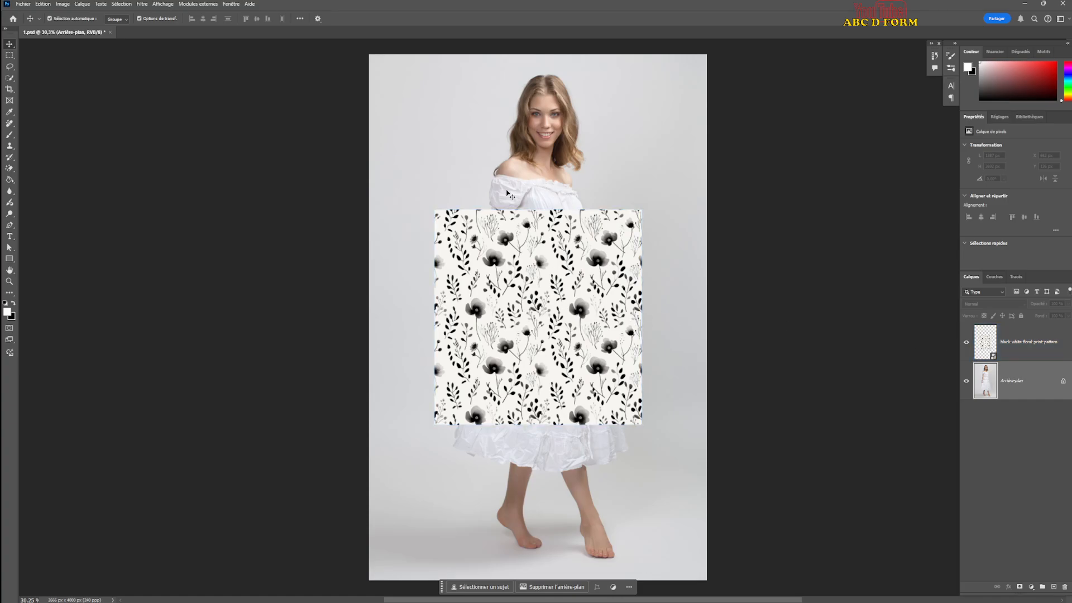
{"action": "left_click", "coordinate": [561, 224]}
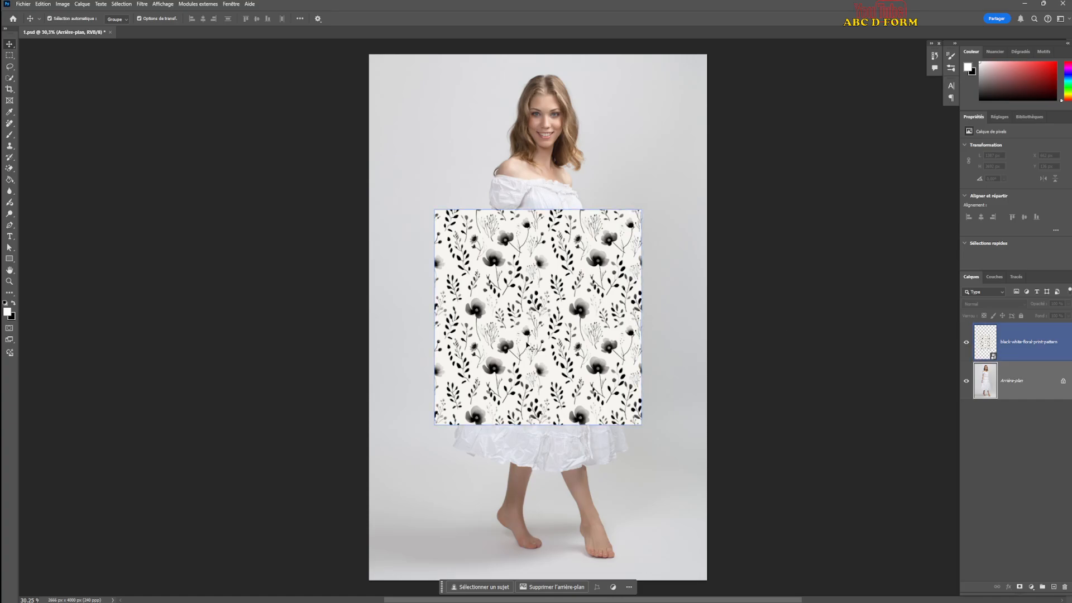
{"action": "left_click", "coordinate": [512, 442]}
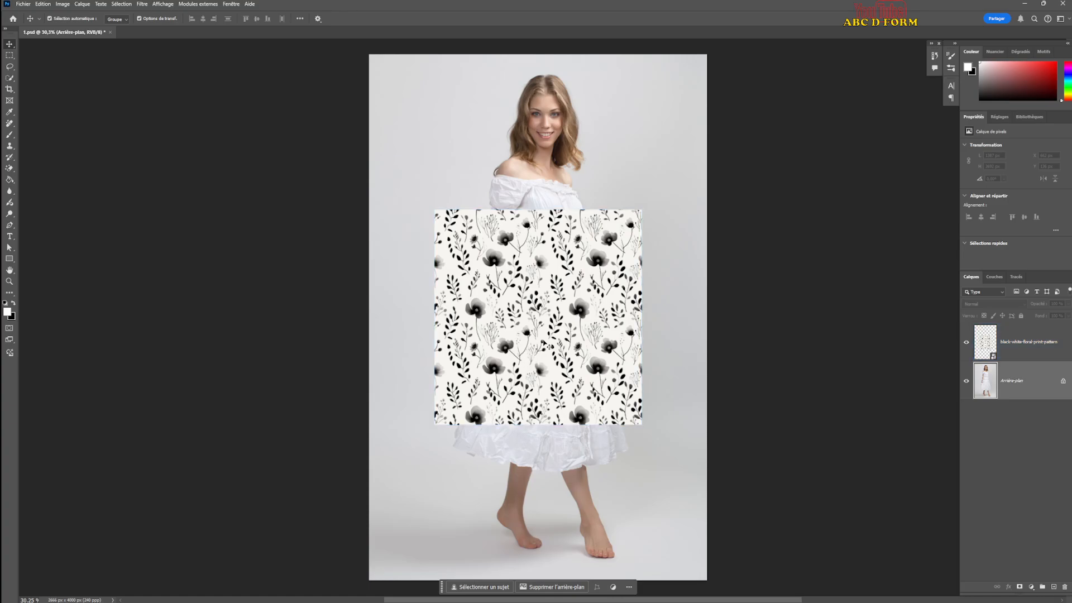
{"action": "left_click", "coordinate": [553, 296]}
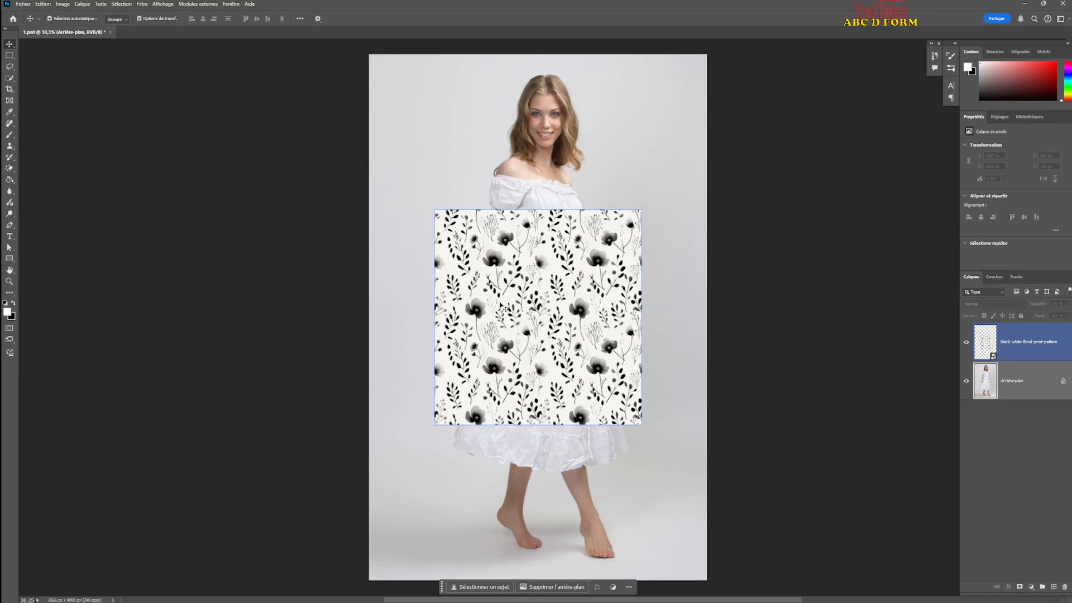
{"action": "left_click", "coordinate": [625, 192]}
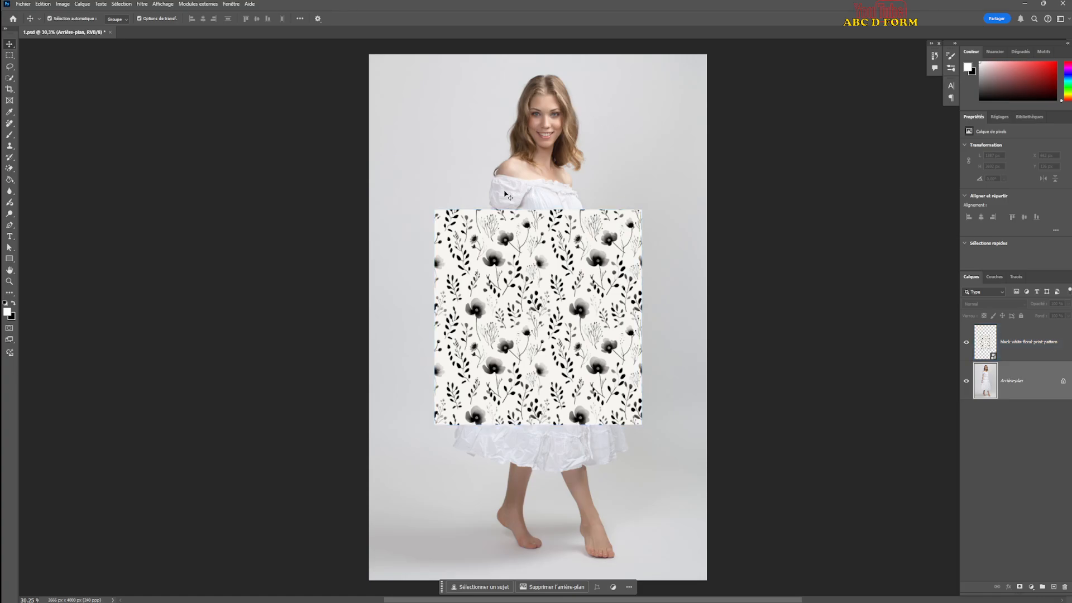
{"action": "left_click", "coordinate": [565, 222]}
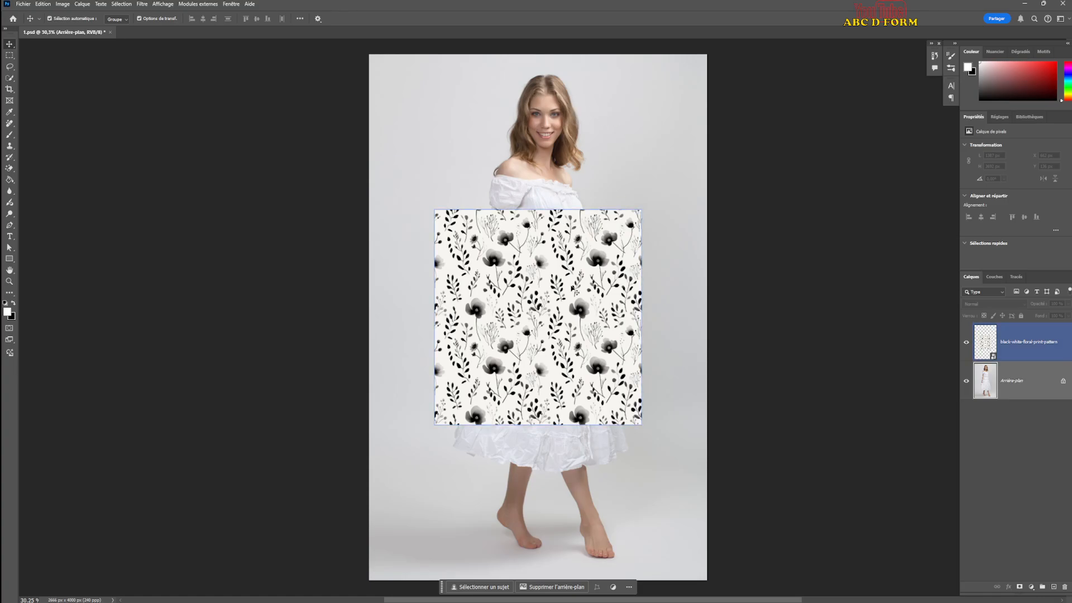
{"action": "left_click", "coordinate": [541, 434]}
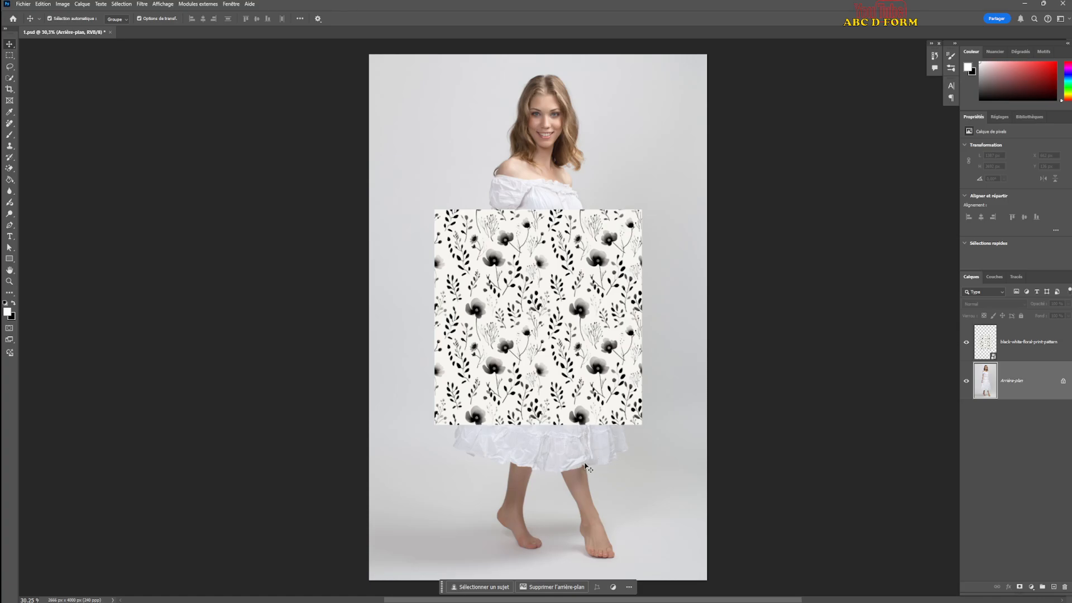
- Hide the black-and-white floral pattern layer and select the woman in the background photo with Select Subject
{"action": "left_click", "coordinate": [966, 343]}
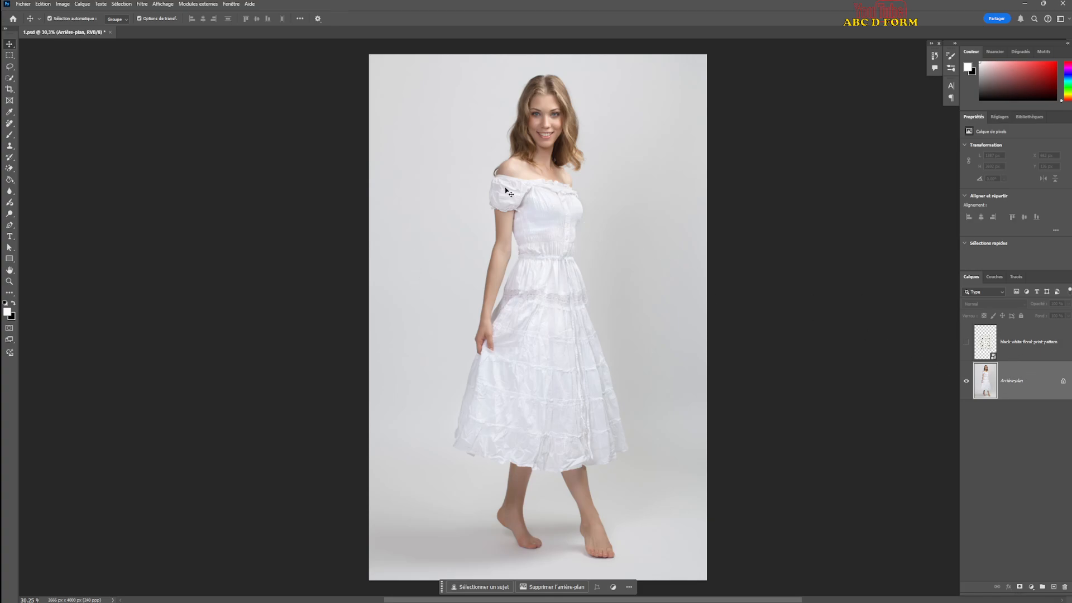
{"action": "left_click", "coordinate": [485, 587]}
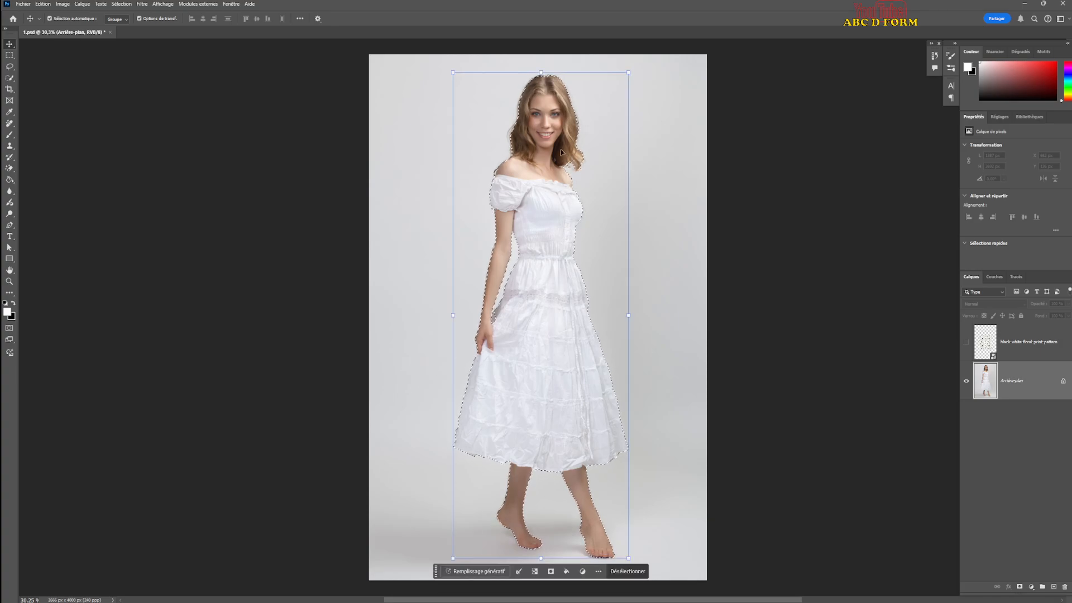
- Subtract the woman's face, neck and shoulders from the selection along the dress neckline with the Quick Selection tool
{"action": "left_click", "coordinate": [10, 80]}
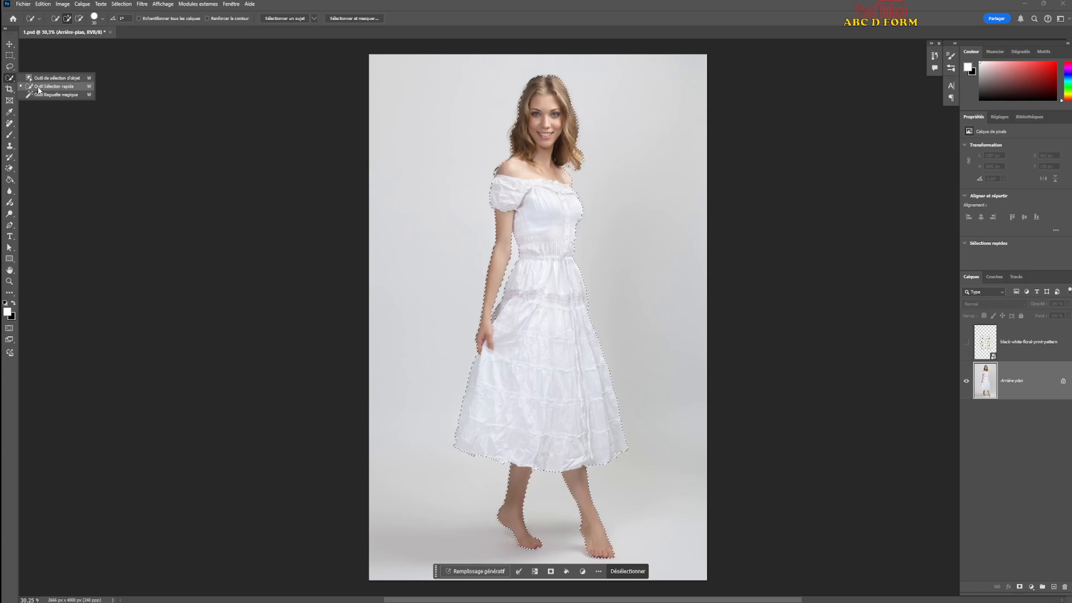
{"action": "left_click", "coordinate": [37, 88]}
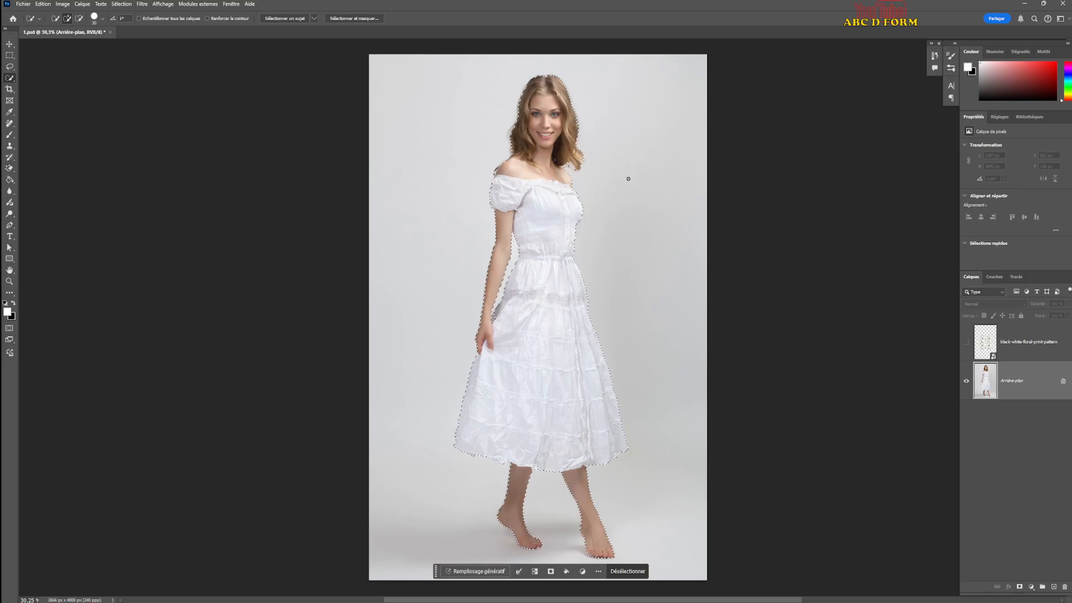
{"action": "scroll", "coordinate": [585, 137], "scroll_direction": "up", "scroll_amount": 5}
{"action": "scroll", "coordinate": [585, 139], "scroll_direction": "up", "scroll_amount": 3}
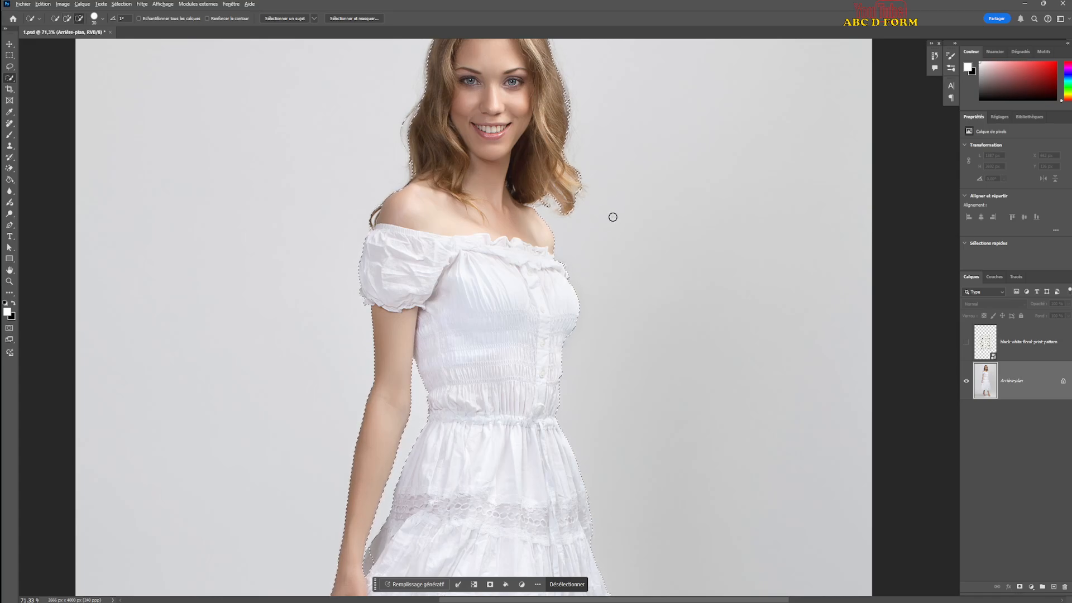
{"action": "key", "text": "alt"}
{"action": "key", "text": "alt"}
{"action": "mouse_move", "coordinate": [566, 230]}
{"action": "left_mouse_down"}
{"action": "mouse_move", "coordinate": [429, 222]}
{"action": "mouse_move", "coordinate": [391, 207]}
{"action": "mouse_move", "coordinate": [565, 184]}
{"action": "mouse_move", "coordinate": [504, 158]}
{"action": "mouse_move", "coordinate": [553, 183]}
{"action": "mouse_move", "coordinate": [591, 185]}
{"action": "mouse_move", "coordinate": [575, 205]}
{"action": "mouse_move", "coordinate": [574, 126]}
{"action": "mouse_move", "coordinate": [511, 83]}
{"action": "mouse_move", "coordinate": [516, 106]}
{"action": "left_mouse_up"}
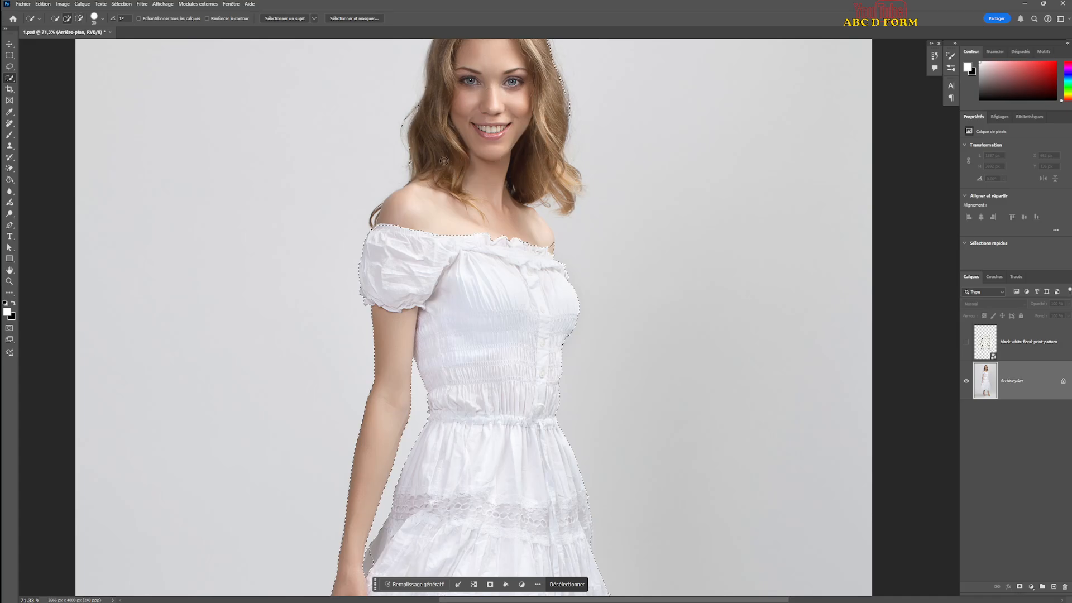
{"action": "left_click_drag", "start_coordinate": [587, 187], "coordinate": [587, 298]}
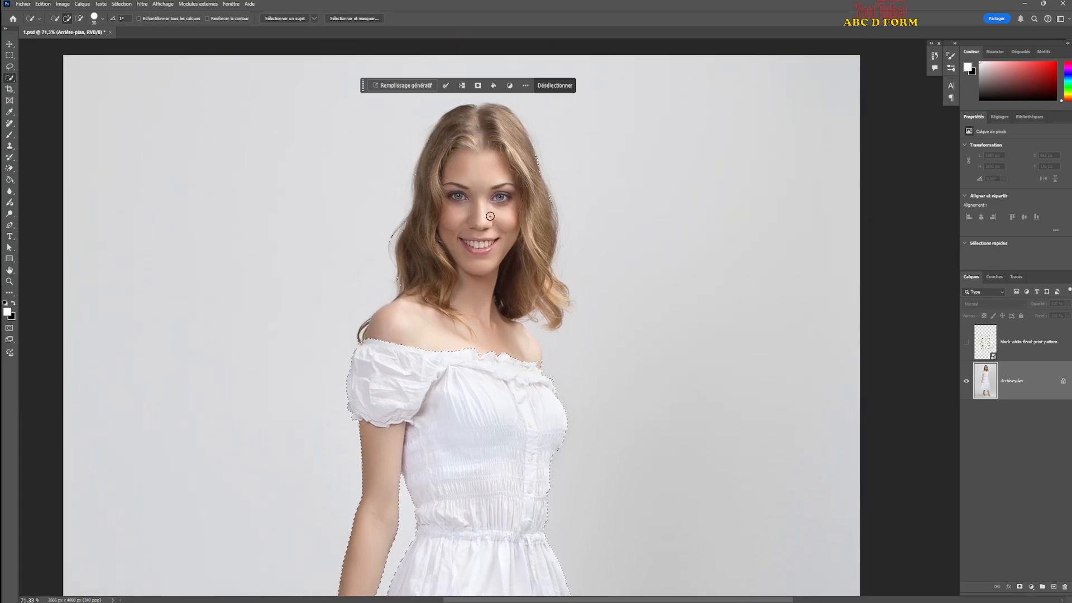
- Subtract the remaining hair, the bare arm and the hand from the selection
{"action": "key", "text": "alt"}
{"action": "mouse_move", "coordinate": [409, 231]}
{"action": "left_mouse_down"}
{"action": "mouse_move", "coordinate": [397, 235]}
{"action": "mouse_move", "coordinate": [399, 283]}
{"action": "left_mouse_up"}
{"action": "left_click_drag", "start_coordinate": [394, 458], "coordinate": [385, 512]}
{"action": "key", "text": "alt"}
{"action": "left_click_drag", "start_coordinate": [630, 490], "coordinate": [652, 230]}
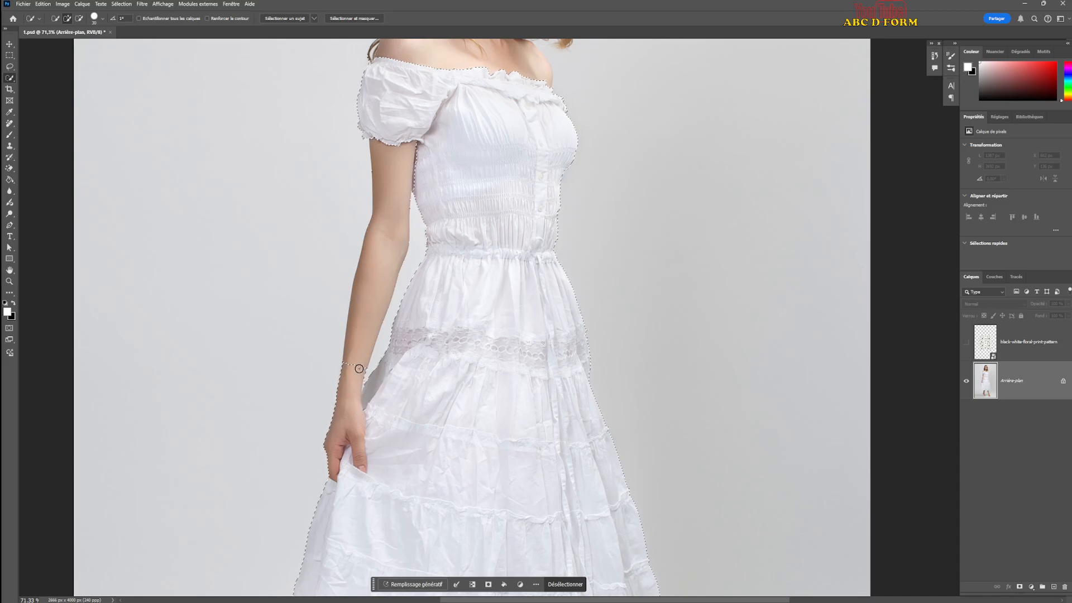
{"action": "key", "text": "alt"}
{"action": "key", "text": "alt"}
- Subtract both legs and feet below the skirt hem so that only the dress is selected
{"action": "scroll", "coordinate": [338, 466], "scroll_direction": "down", "scroll_amount": 2}
{"action": "scroll", "coordinate": [341, 459], "scroll_direction": "down", "scroll_amount": 1}
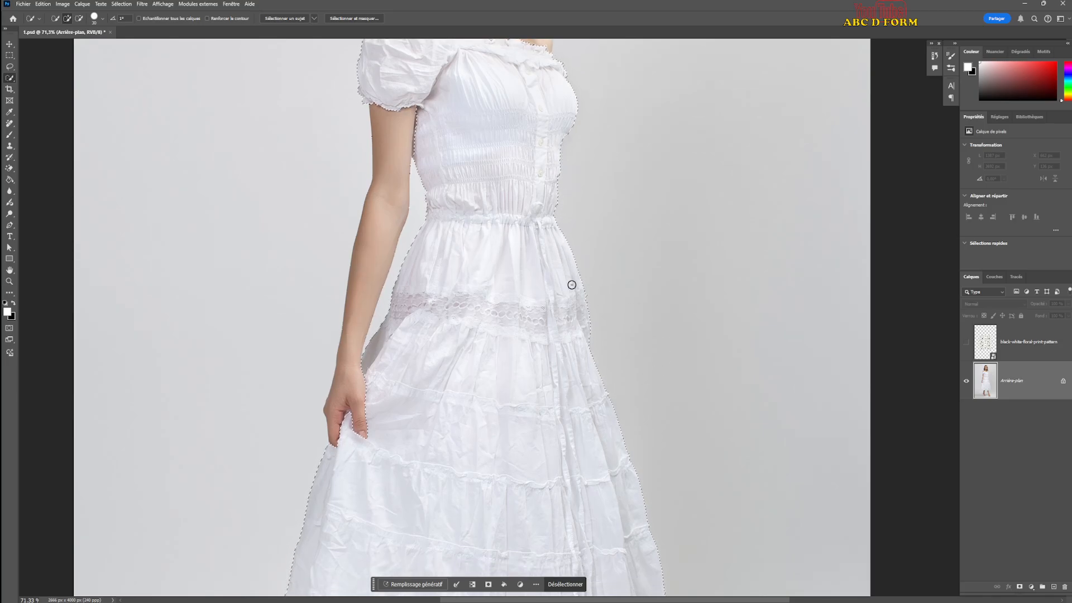
{"action": "scroll", "coordinate": [584, 376], "scroll_direction": "down", "scroll_amount": 8}
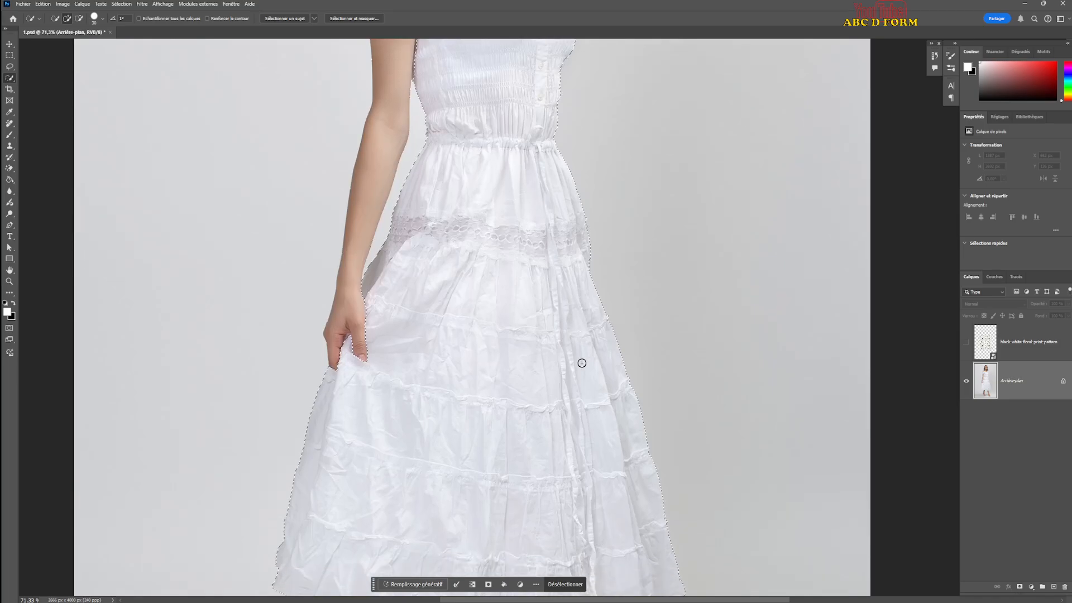
{"action": "scroll", "coordinate": [583, 362], "scroll_direction": "down", "scroll_amount": 10}
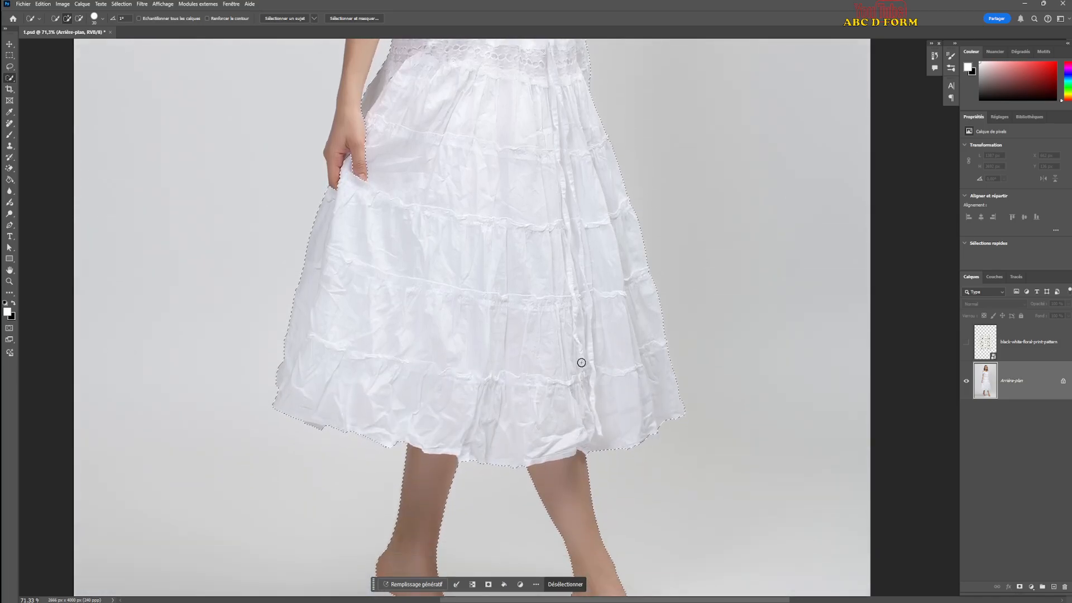
{"action": "scroll", "coordinate": [581, 363], "scroll_direction": "down", "scroll_amount": 5}
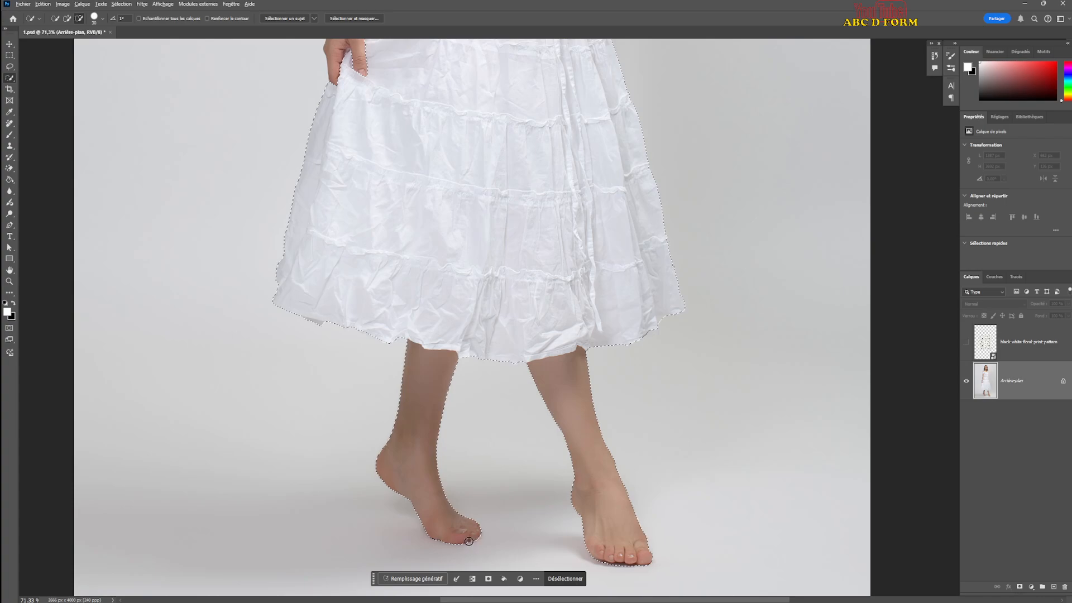
{"action": "mouse_move", "coordinate": [469, 543]}
{"action": "left_mouse_down"}
{"action": "mouse_move", "coordinate": [456, 541]}
{"action": "mouse_move", "coordinate": [474, 541]}
{"action": "left_mouse_up"}
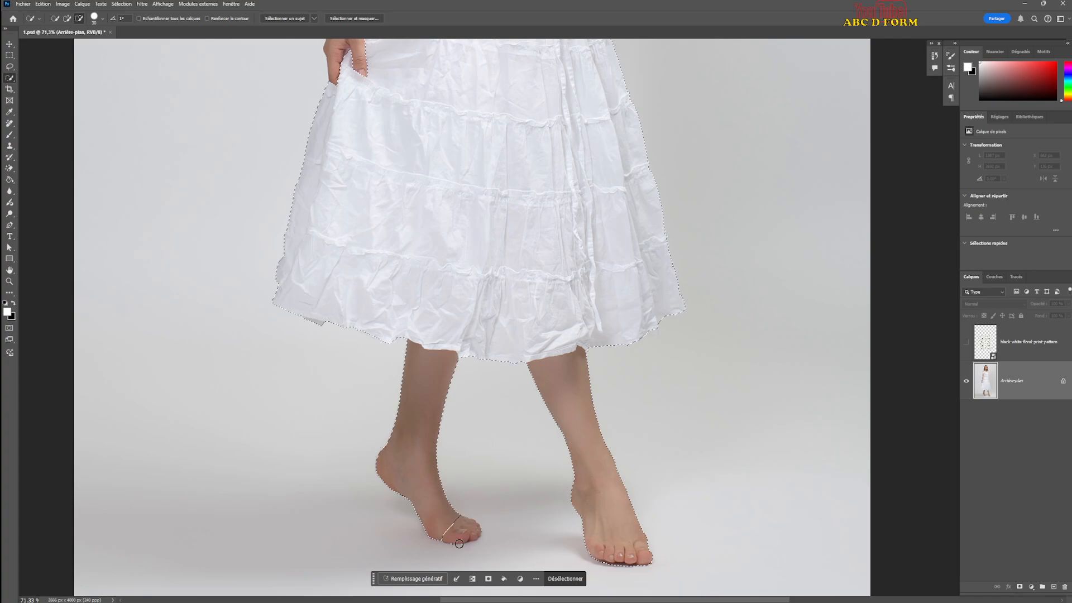
{"action": "mouse_move", "coordinate": [469, 545]}
{"action": "left_mouse_down"}
{"action": "mouse_move", "coordinate": [420, 413]}
{"action": "mouse_move", "coordinate": [419, 392]}
{"action": "mouse_move", "coordinate": [433, 388]}
{"action": "mouse_move", "coordinate": [430, 422]}
{"action": "mouse_move", "coordinate": [411, 402]}
{"action": "left_mouse_up"}
{"action": "left_click", "coordinate": [559, 385]}
{"action": "left_click", "coordinate": [643, 567]}
{"action": "left_click_drag", "start_coordinate": [643, 567], "coordinate": [595, 557]}
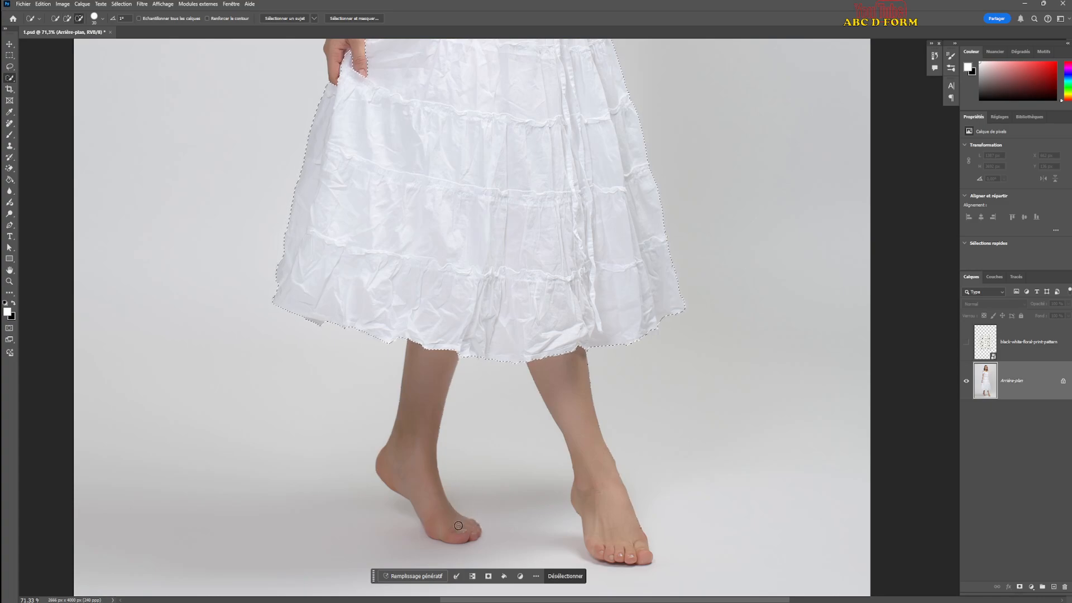
{"action": "key", "text": "alt"}
- Copy the selected dress from the background photo onto a new layer
{"action": "scroll", "coordinate": [545, 457], "scroll_direction": "down", "scroll_amount": 4}
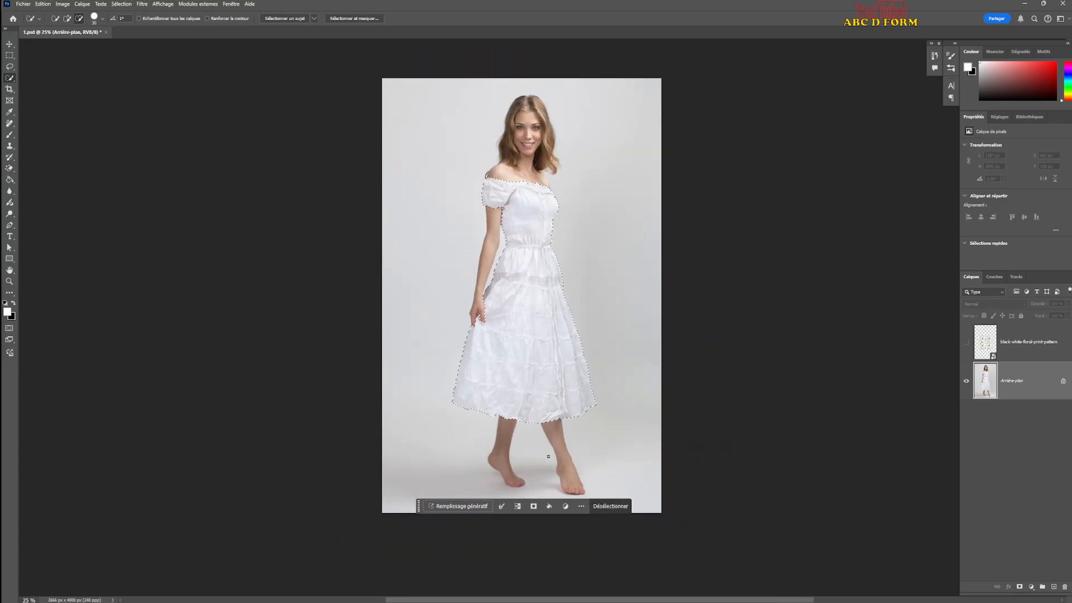
{"action": "scroll", "coordinate": [548, 456], "scroll_direction": "up", "scroll_amount": 1}
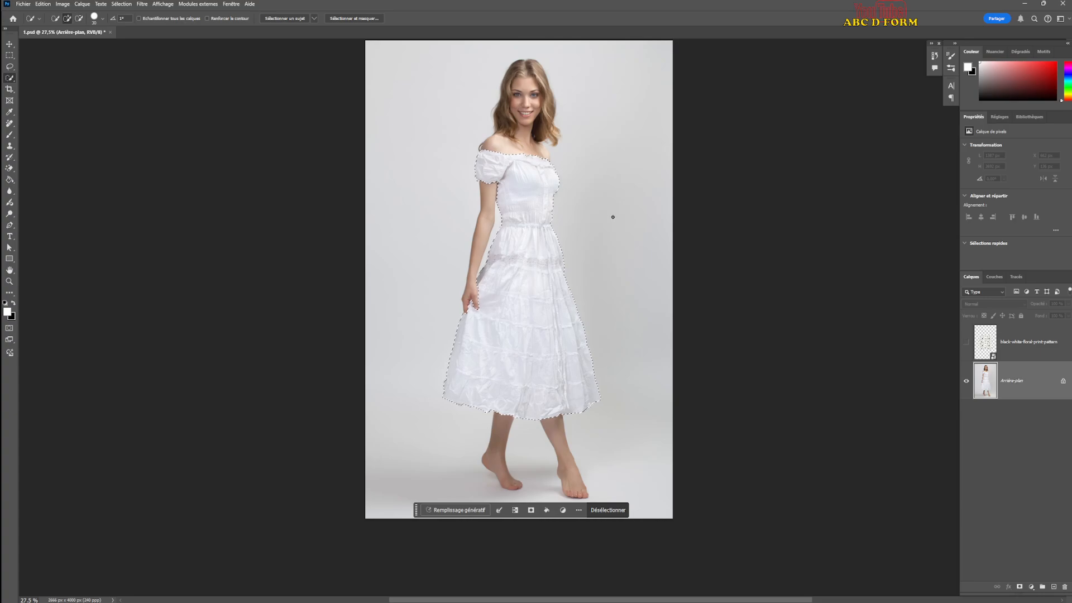
{"action": "key", "text": "ctrl+j"}
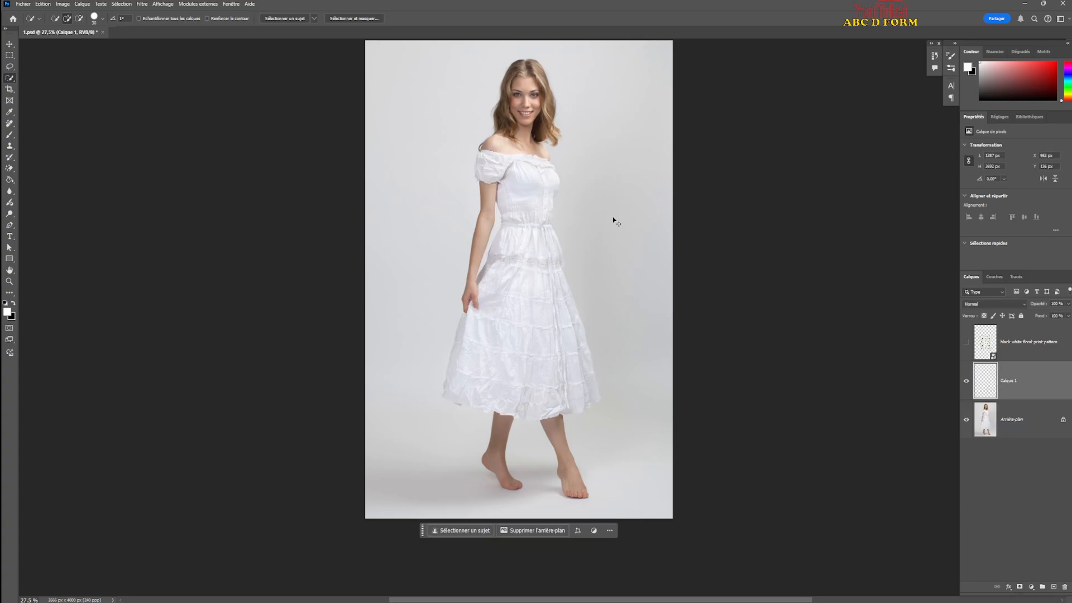
- Convert the dress layer Calque 1 into a smart object
{"action": "left_click", "coordinate": [969, 423]}
{"action": "right_click", "coordinate": [1039, 391]}
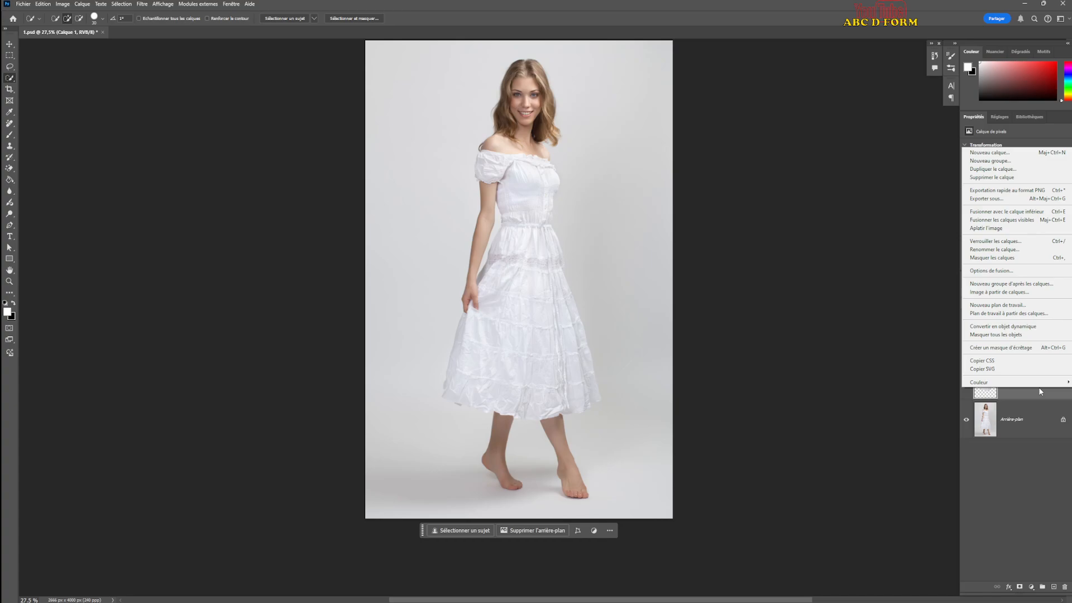
{"action": "left_click", "coordinate": [1040, 398]}
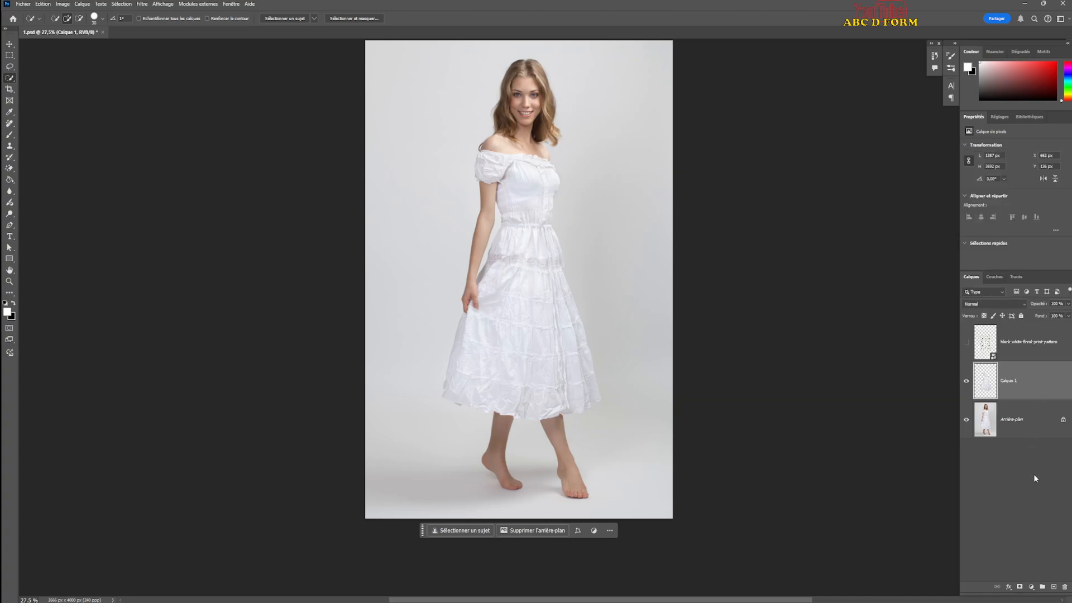
{"action": "right_click", "coordinate": [1035, 387]}
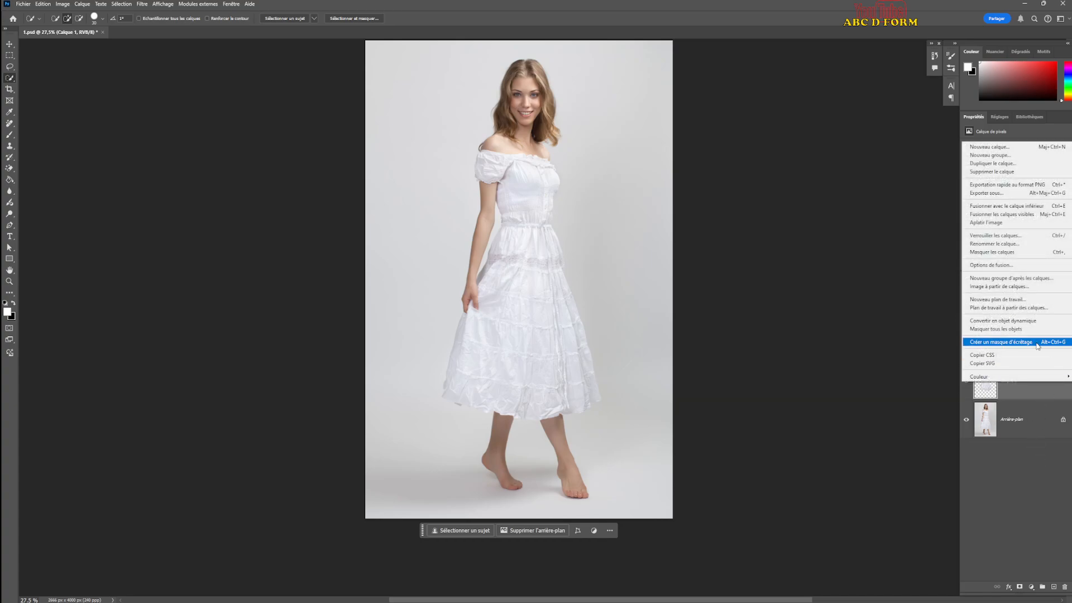
{"action": "left_click", "coordinate": [1017, 321]}
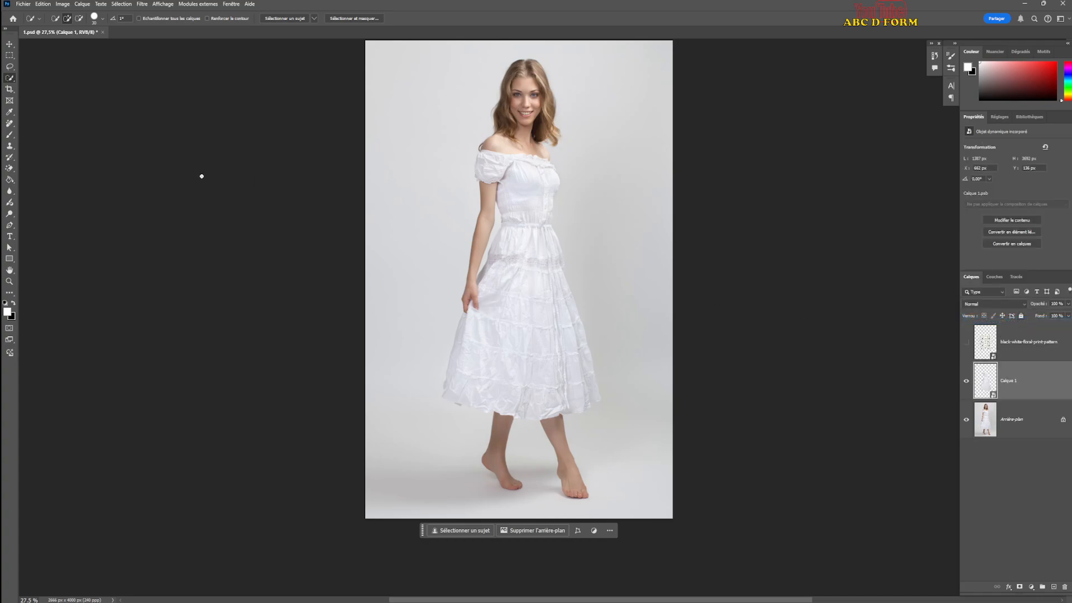
- Apply a Gaussian Blur with a radius of 4.5 pixels to the dress smart object
{"action": "left_click", "coordinate": [142, 5]}
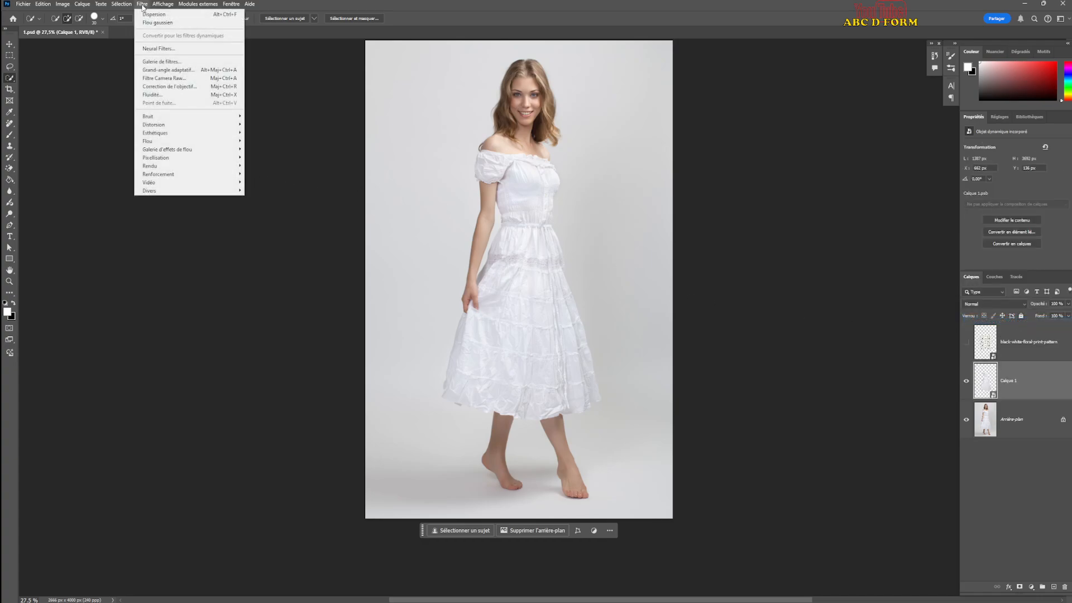
{"action": "mouse_move", "coordinate": [149, 143]}
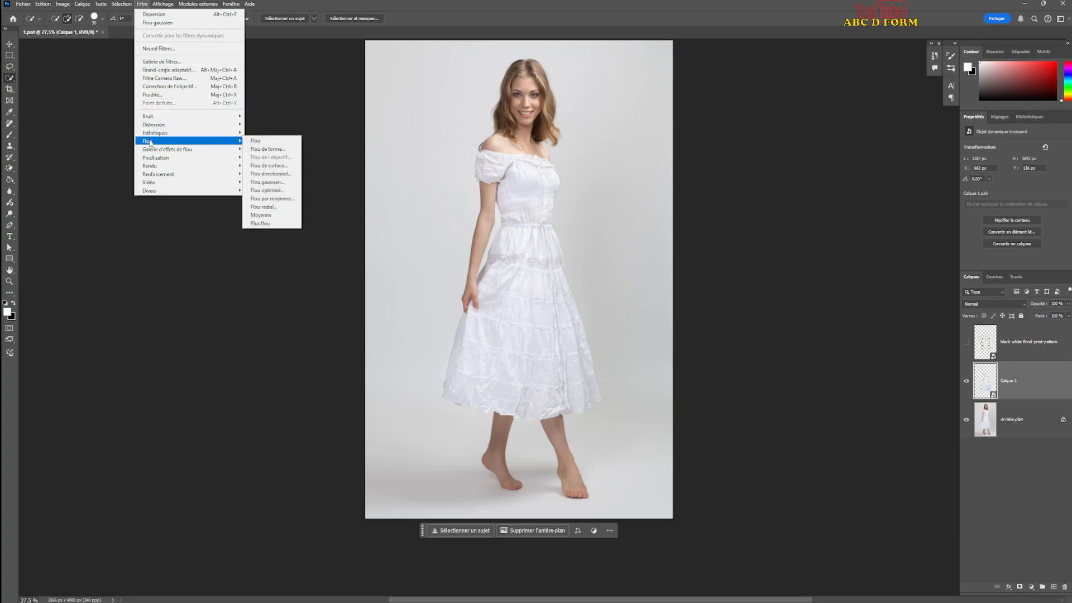
{"action": "left_click", "coordinate": [272, 182]}
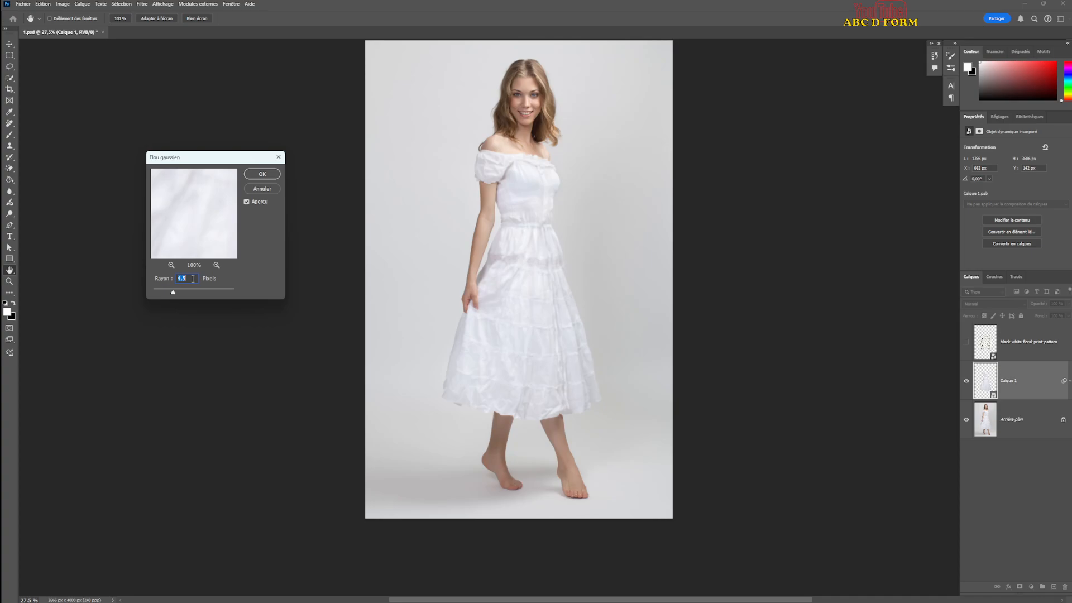
{"action": "left_click", "coordinate": [262, 176]}
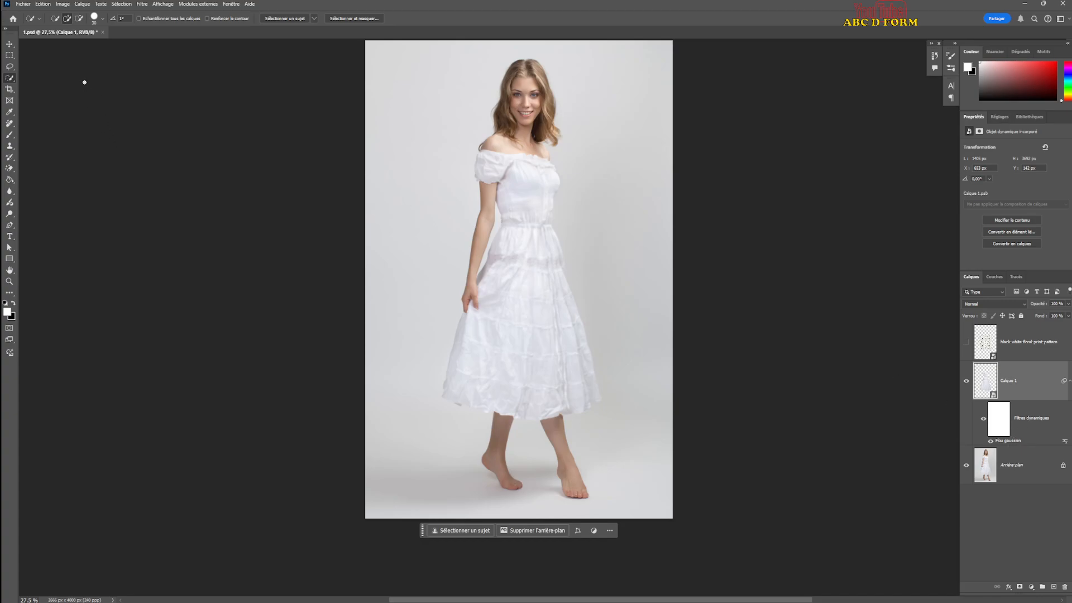
- Save the document over the existing 1.psd in the Prépa tuto ps folder with maximum compatibility enabled
{"action": "left_click", "coordinate": [23, 4]}
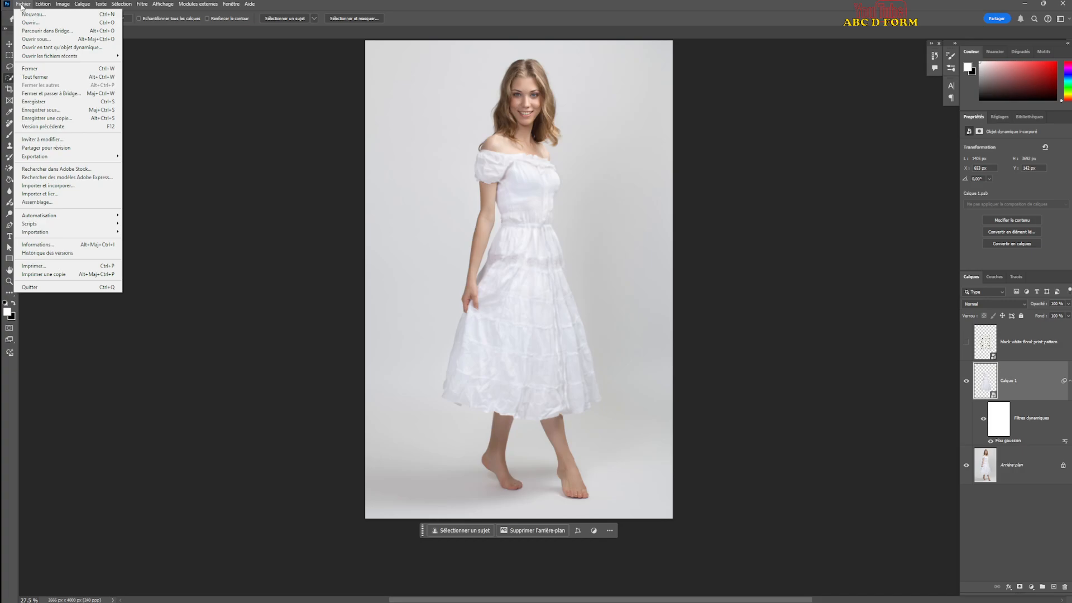
{"action": "left_click", "coordinate": [38, 110]}
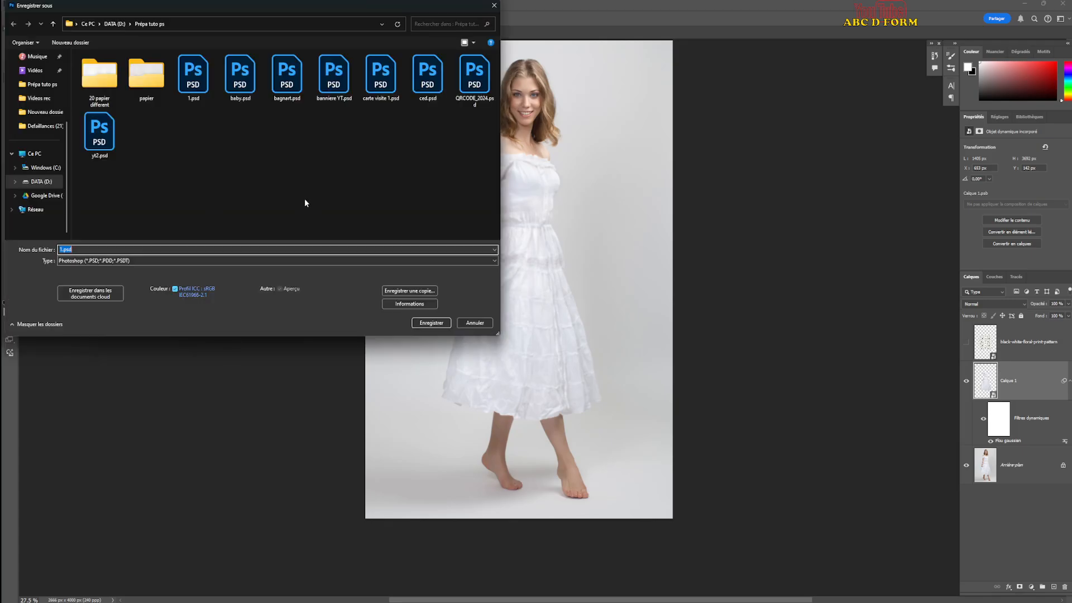
{"action": "left_click", "coordinate": [198, 87]}
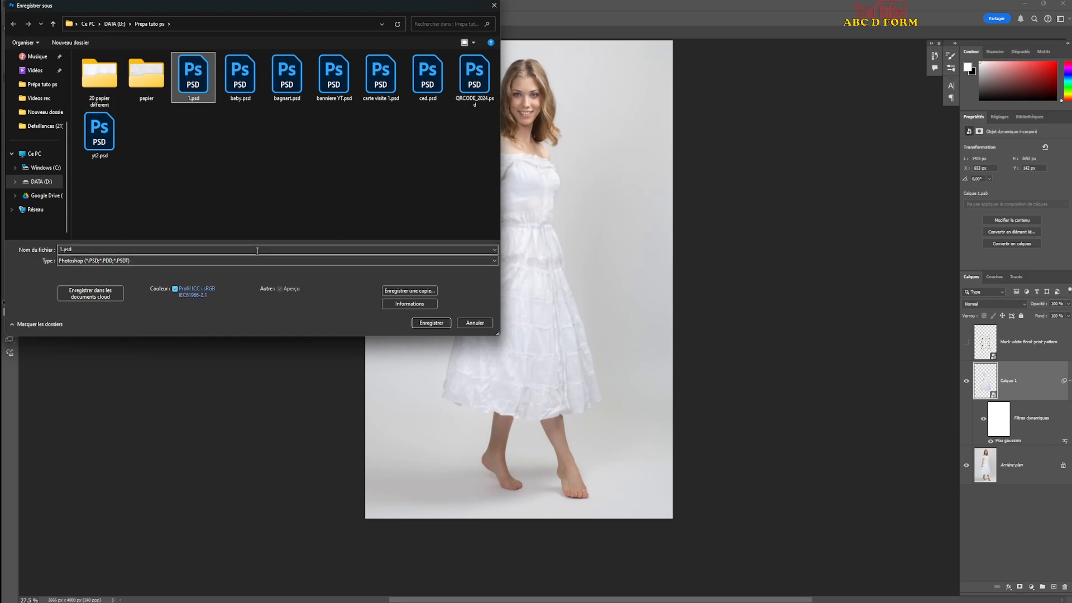
{"action": "left_click", "coordinate": [63, 249]}
{"action": "left_click", "coordinate": [432, 324]}
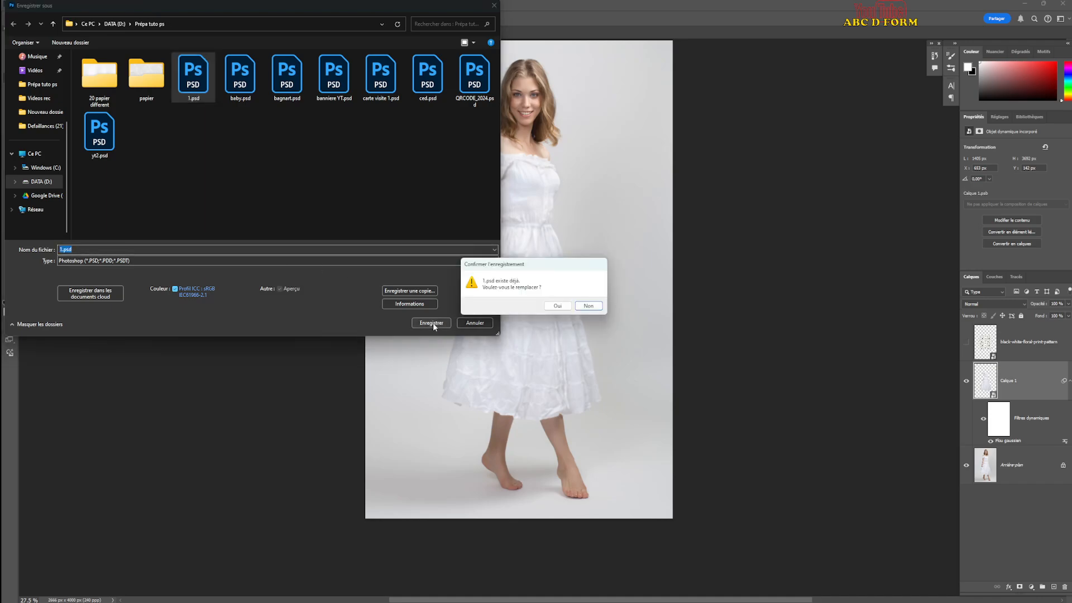
{"action": "left_click", "coordinate": [557, 306]}
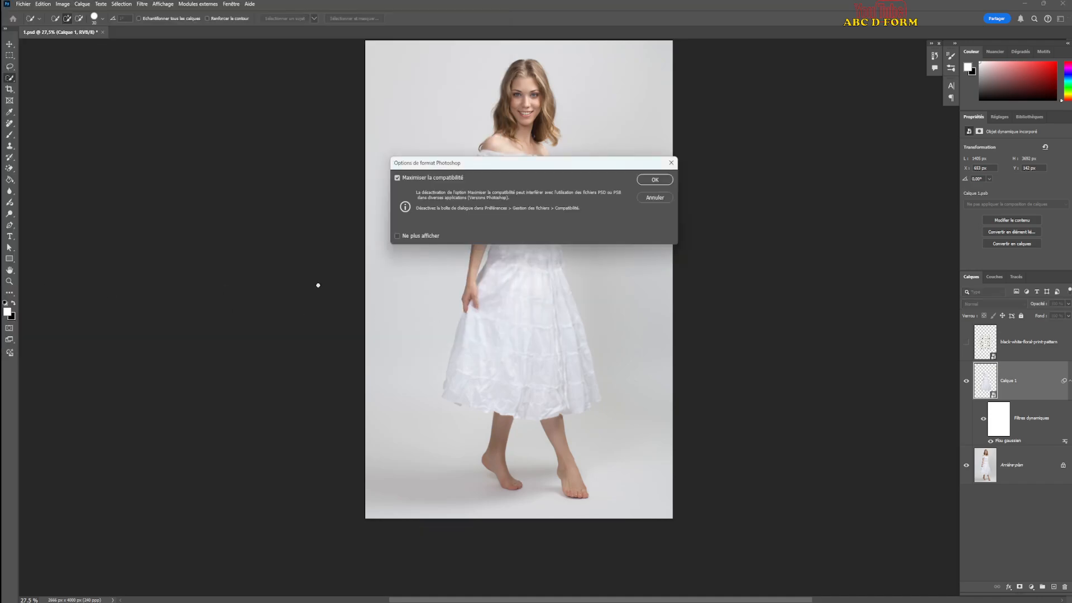
{"action": "left_click", "coordinate": [655, 180]}
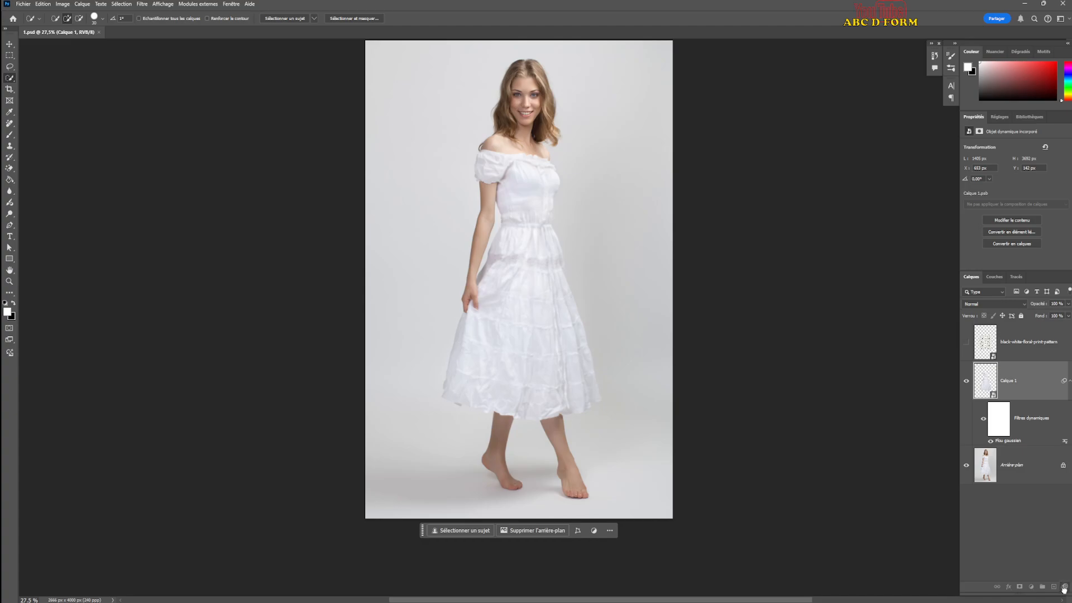
- Delete the Gaussian Blur smart filter from the dress layer Calque 1 and show the floral pattern layer
{"action": "left_click", "coordinate": [1064, 588]}
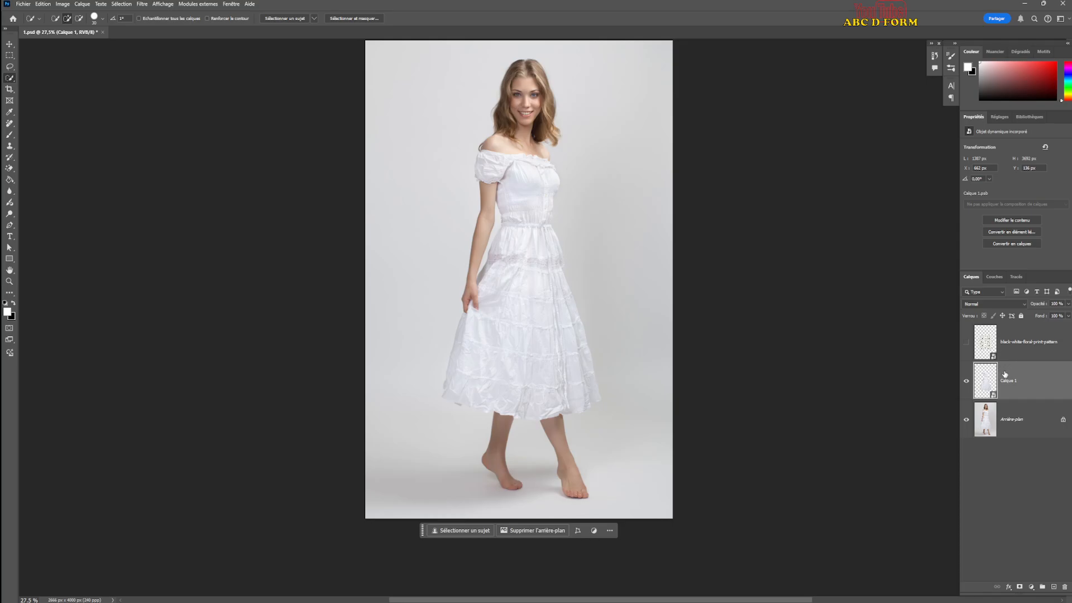
{"action": "left_click", "coordinate": [967, 345]}
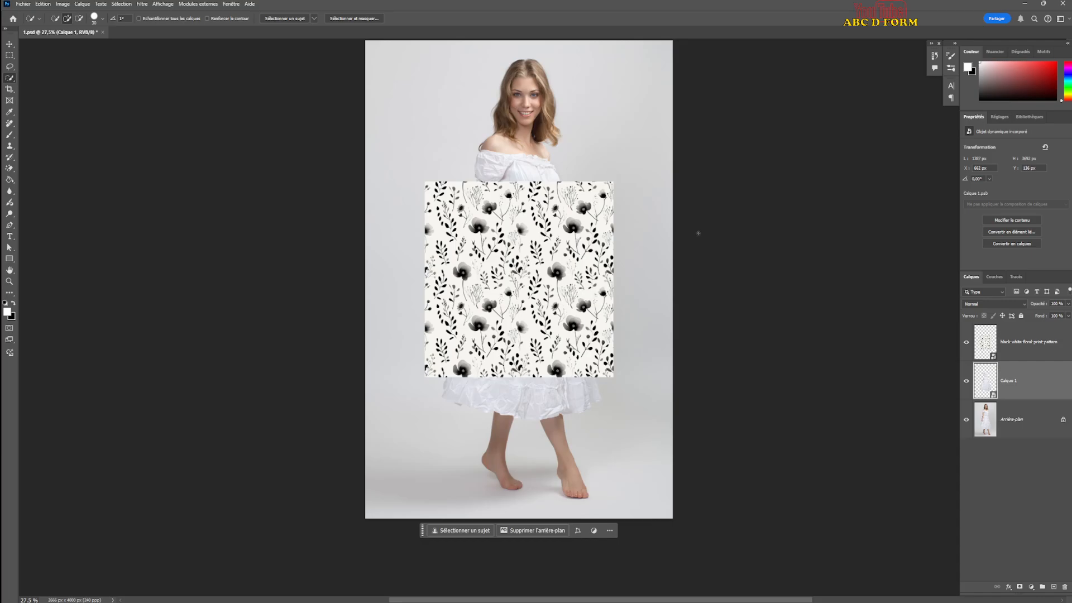
- Scale the floral pattern layer up to about 147% and position it so that it covers the whole dress
{"action": "left_click", "coordinate": [10, 43]}
{"action": "left_click", "coordinate": [597, 196]}
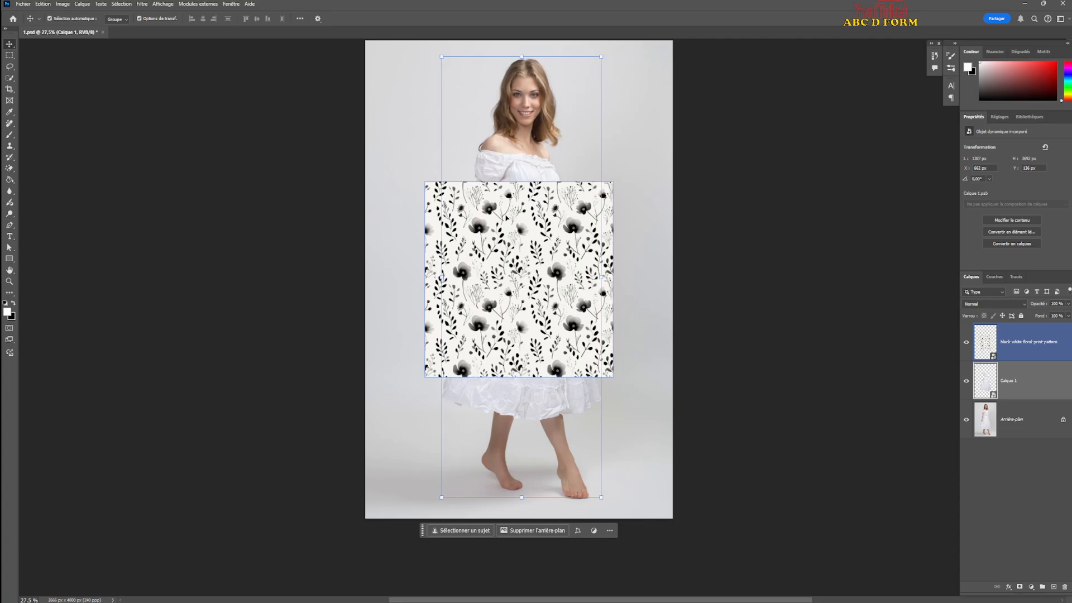
{"action": "left_click", "coordinate": [564, 208]}
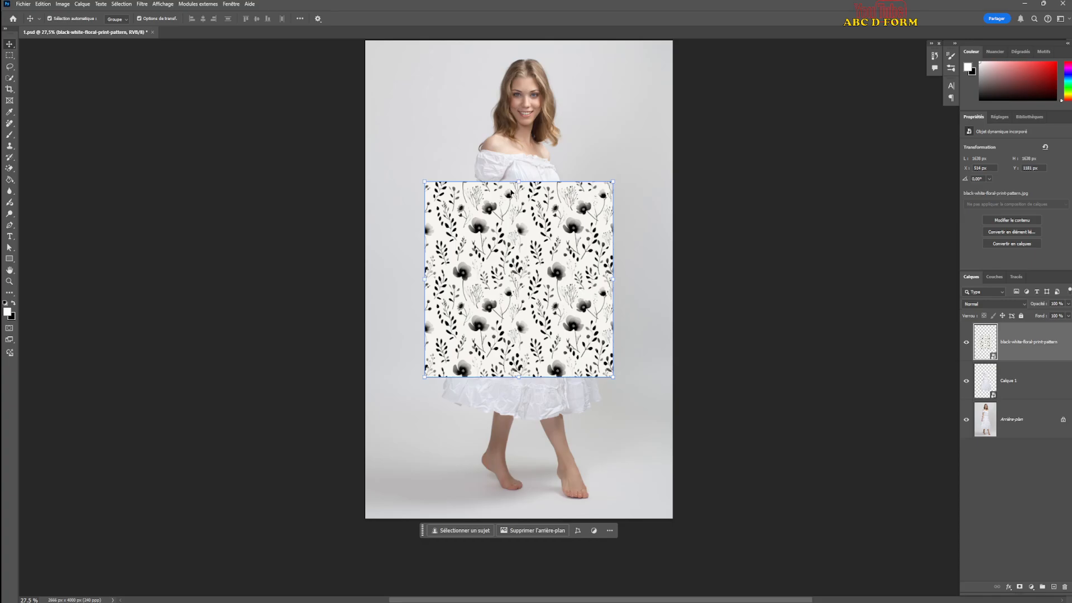
{"action": "left_click_drag", "start_coordinate": [519, 181], "coordinate": [539, 225]}
{"action": "left_click_drag", "start_coordinate": [519, 144], "coordinate": [519, 139]}
{"action": "left_click_drag", "start_coordinate": [542, 212], "coordinate": [540, 217]}
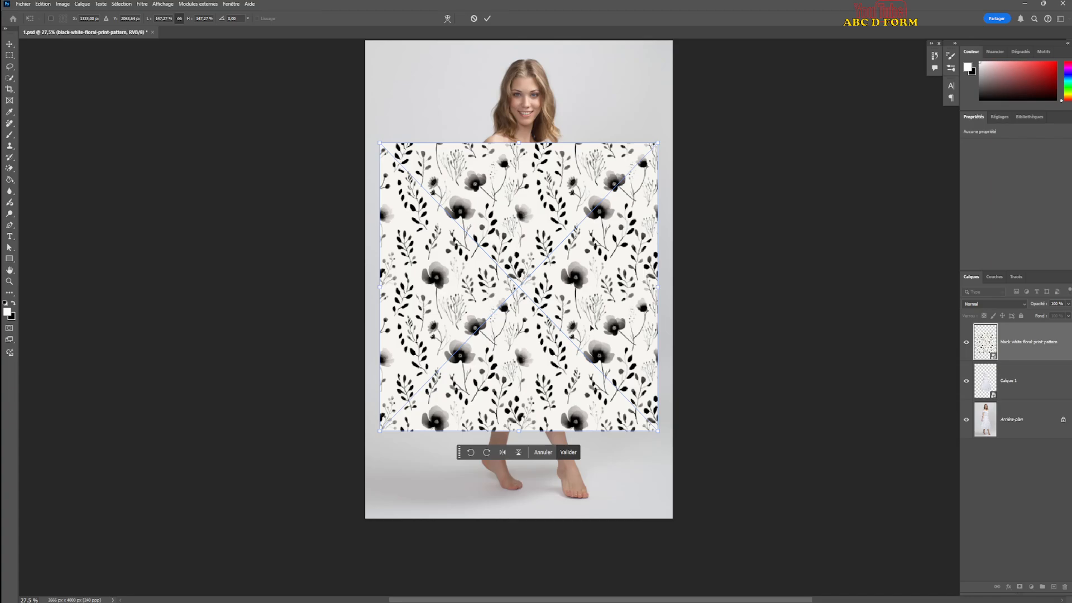
{"action": "left_click", "coordinate": [568, 452]}
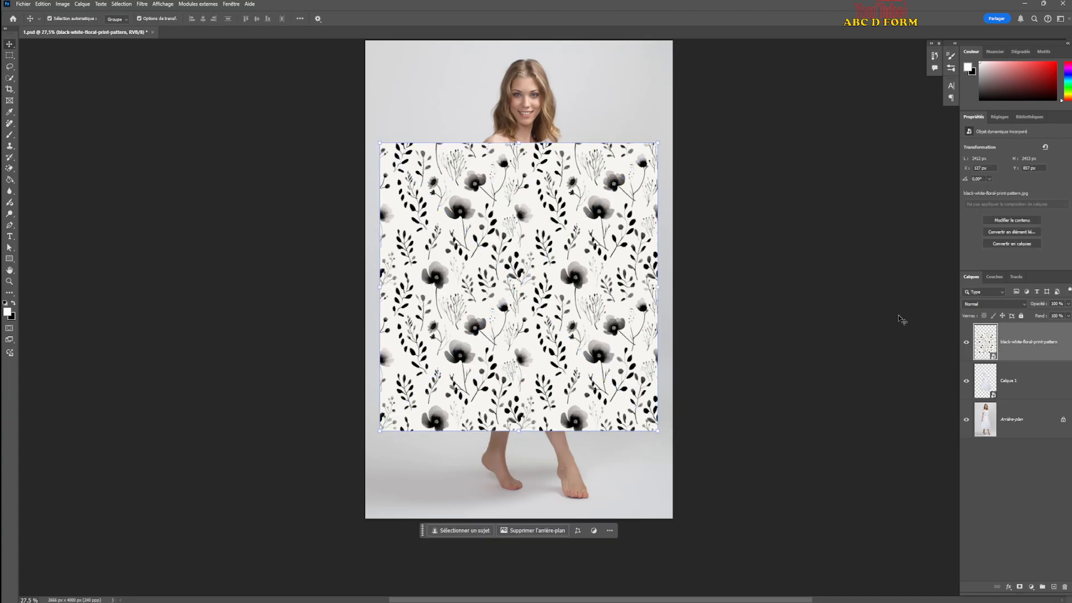
- Clip the floral pattern layer to the dress layer Calque 1 with a clipping mask
{"action": "right_click", "coordinate": [1025, 355]}
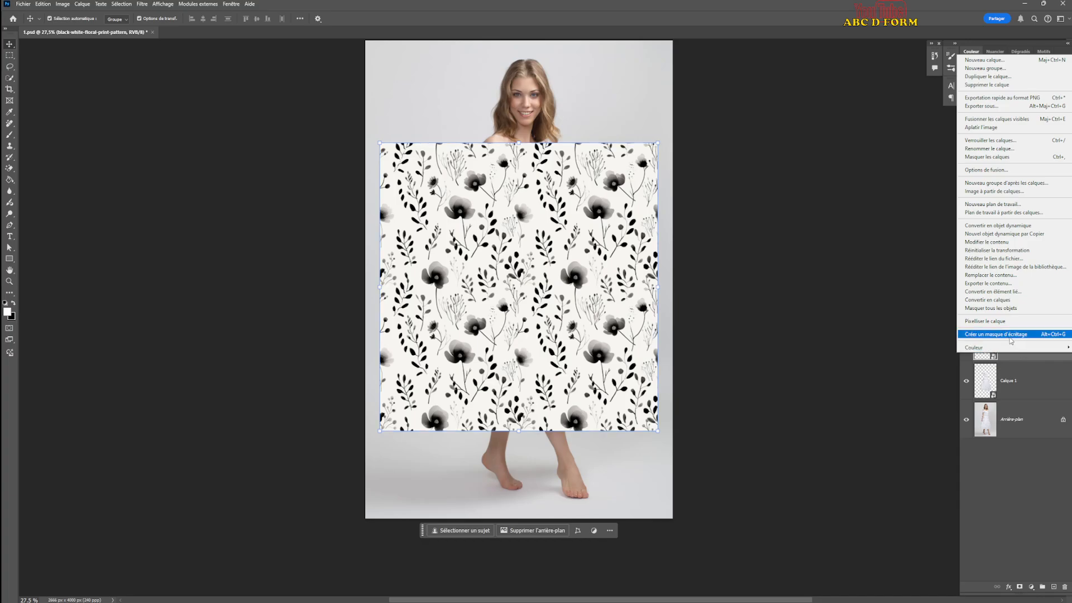
{"action": "left_click", "coordinate": [1029, 359]}
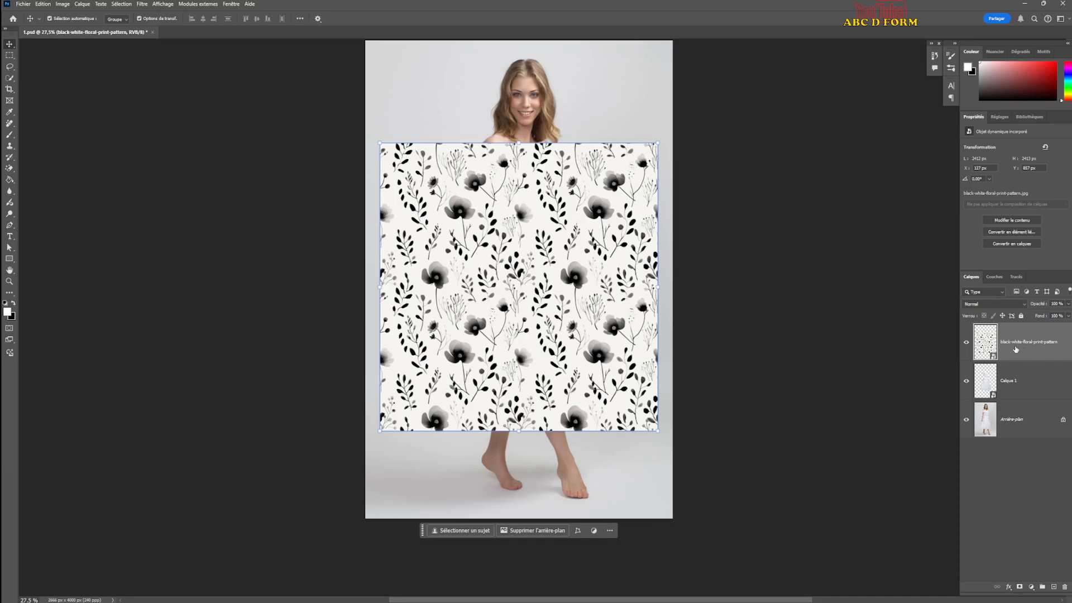
{"action": "left_click", "coordinate": [1018, 358], "text": "alt"}
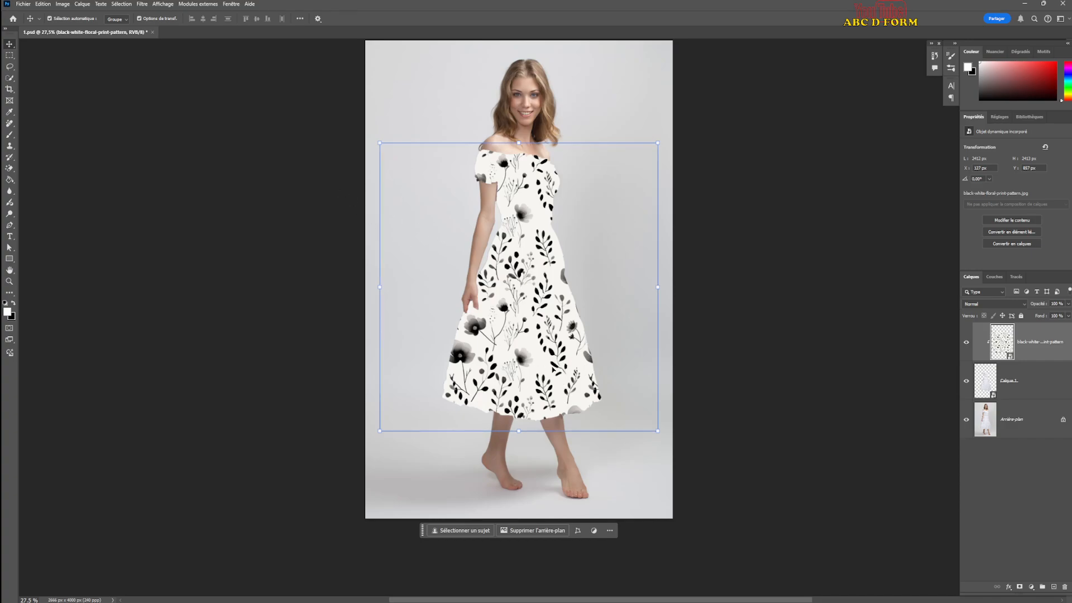
- Apply the Dispersion distortion filter to the floral pattern layer, using 1.psd as the displacement reference image
{"action": "left_click", "coordinate": [141, 5]}
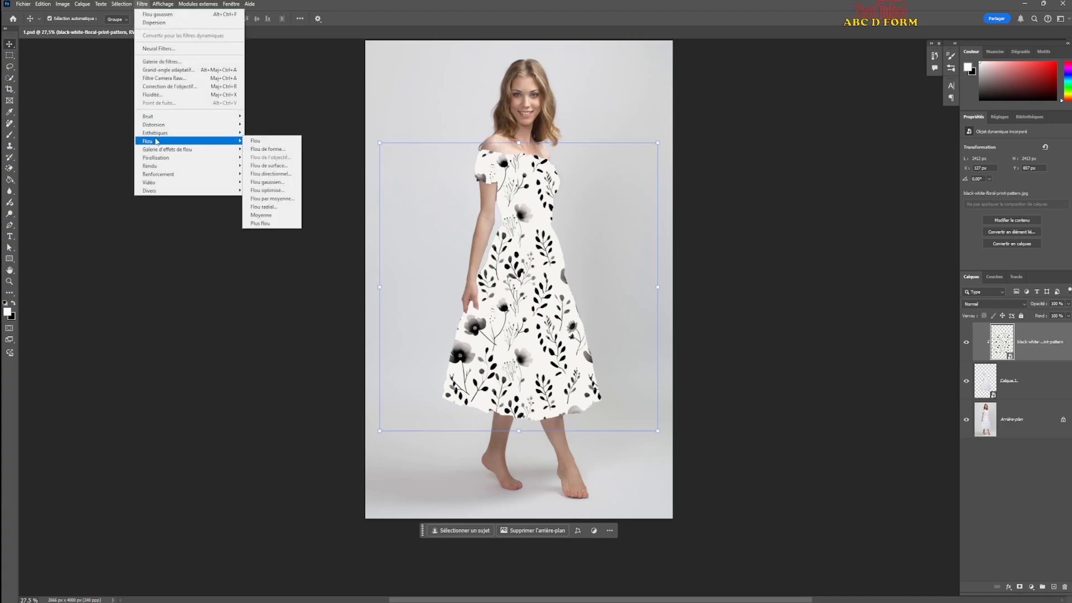
{"action": "mouse_move", "coordinate": [157, 126]}
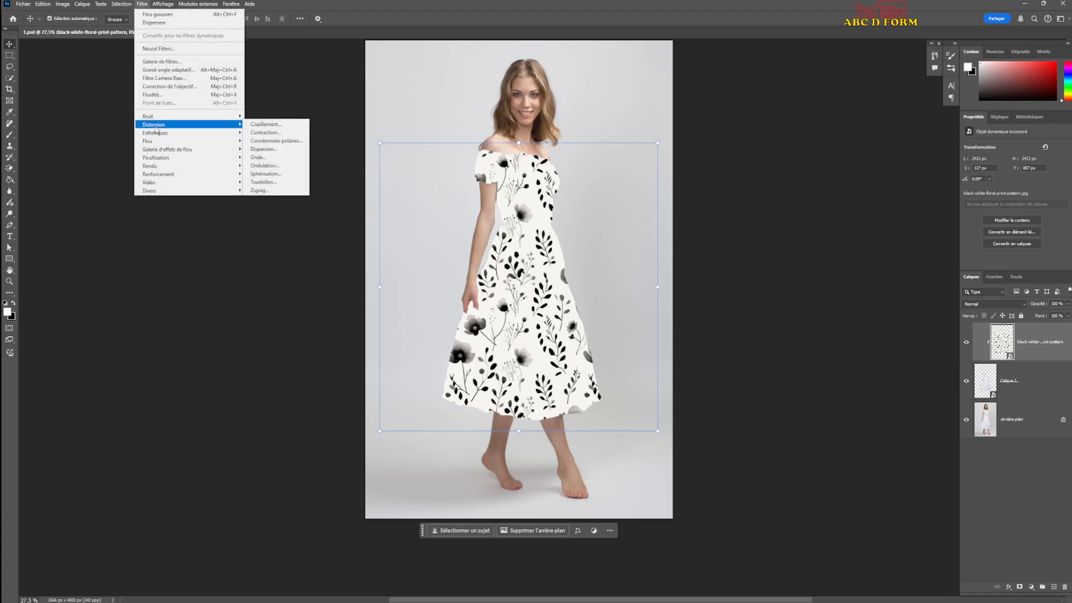
{"action": "left_click", "coordinate": [262, 149]}
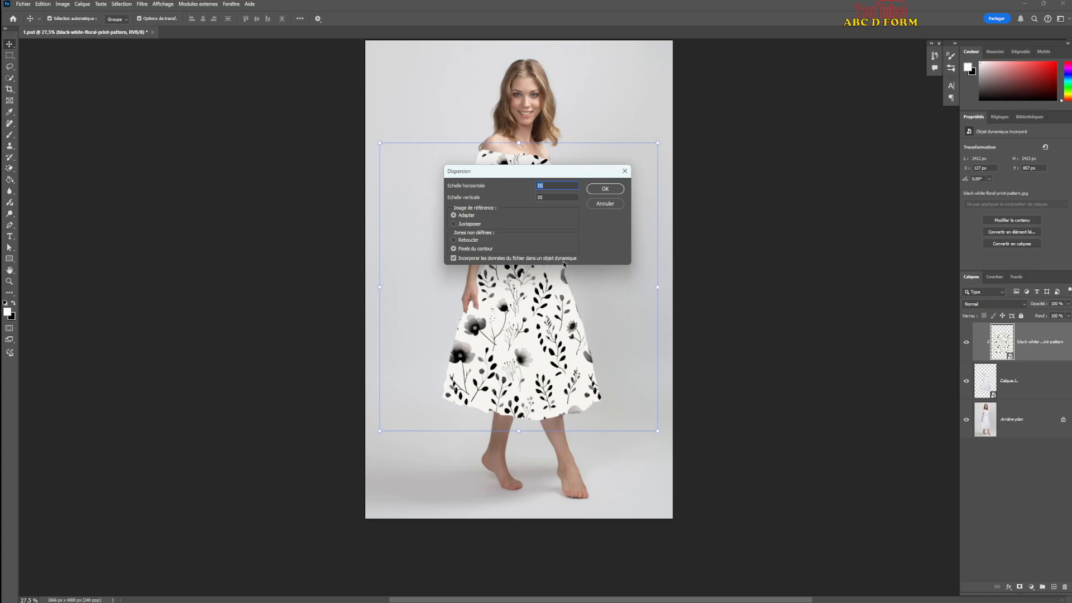
{"action": "left_click", "coordinate": [605, 190]}
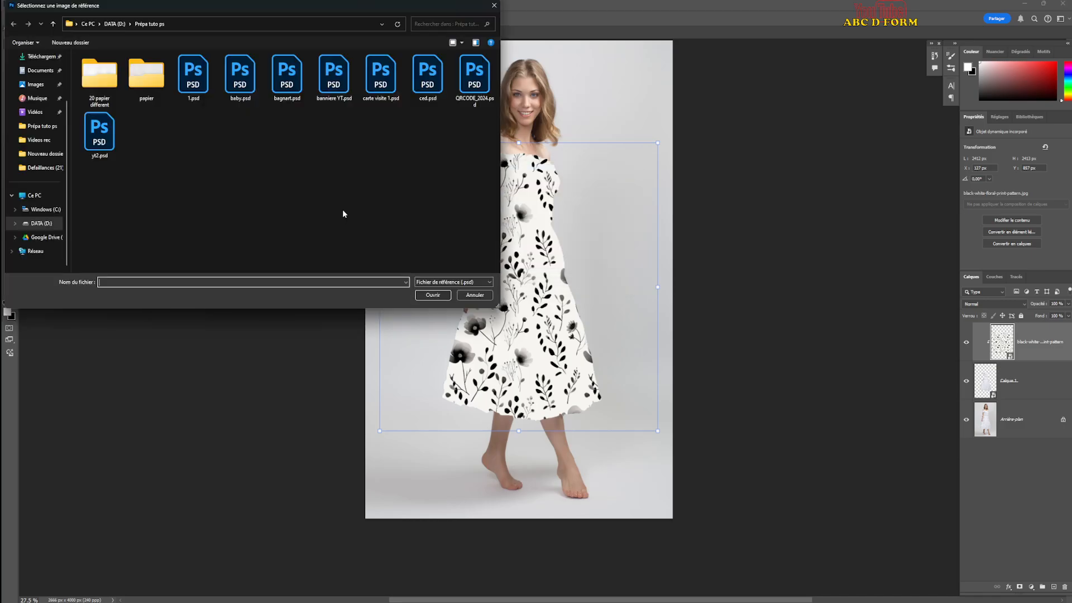
{"action": "left_click", "coordinate": [192, 78]}
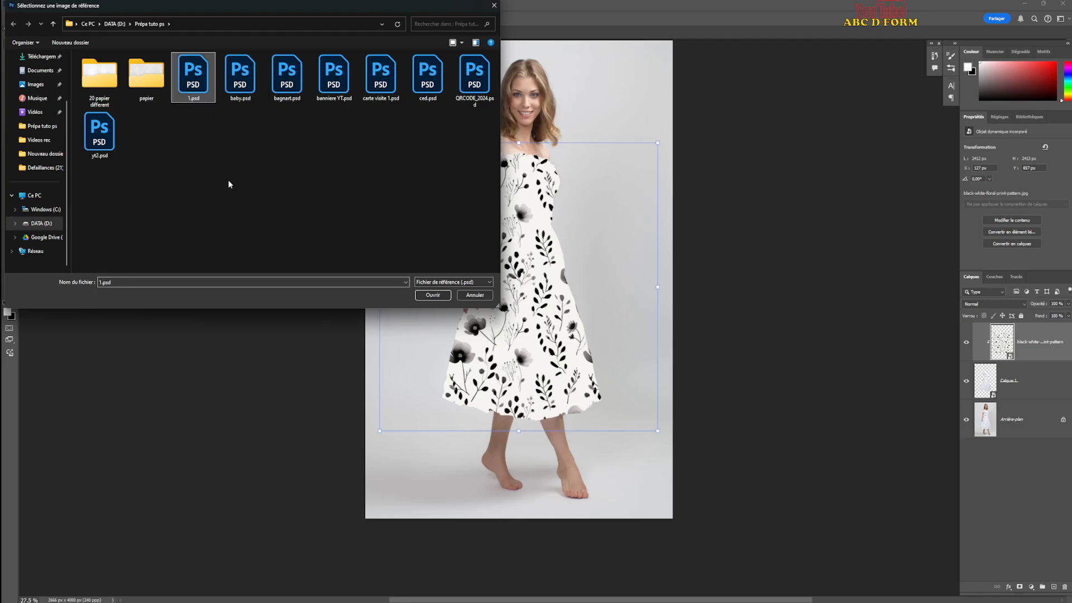
{"action": "left_click", "coordinate": [432, 294]}
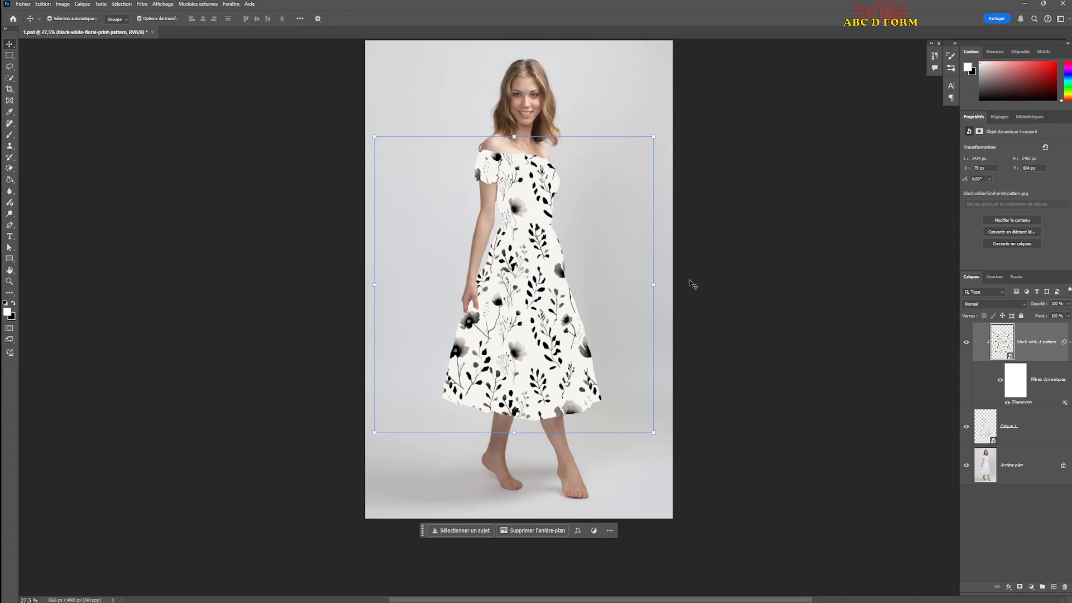
- Set the pattern layer's blend mode to Produit and split the underlying layer's white blending slider, keeping it near the white end
{"action": "left_click", "coordinate": [1020, 305]}
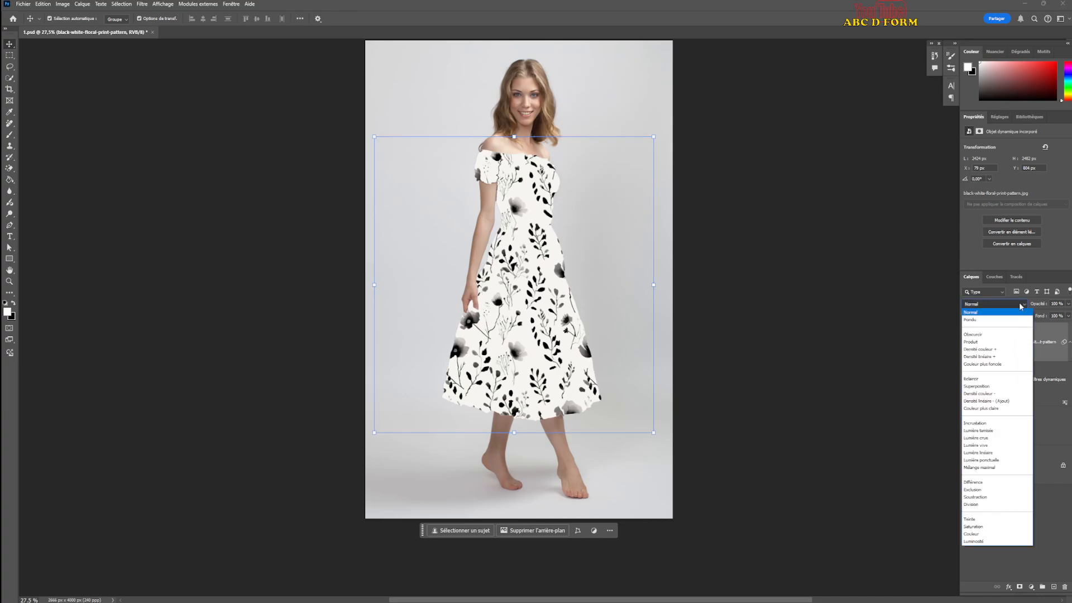
{"action": "left_click", "coordinate": [971, 341]}
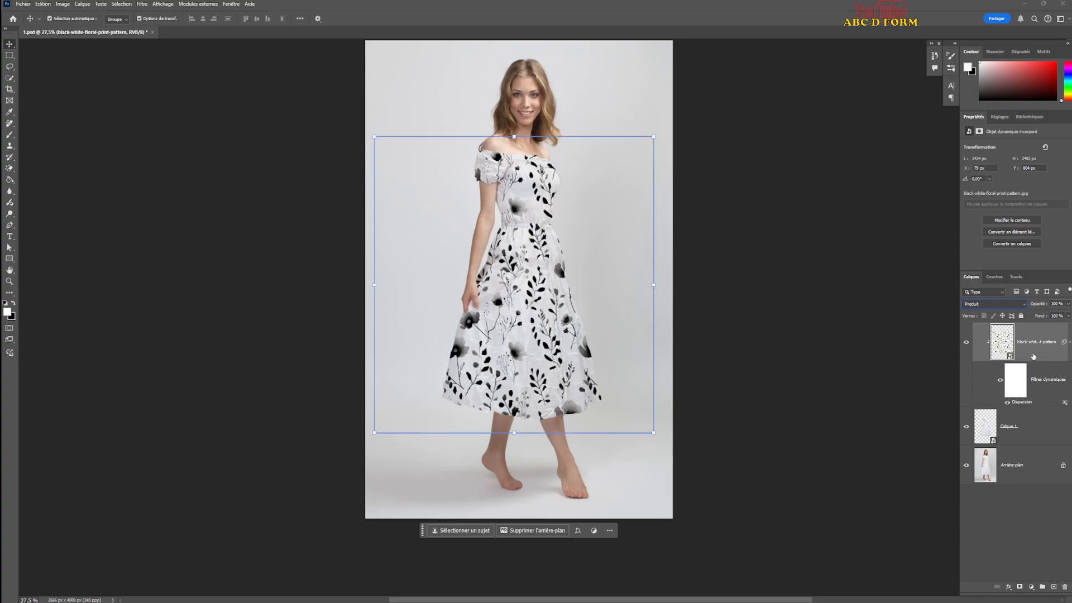
{"action": "right_click", "coordinate": [1029, 354]}
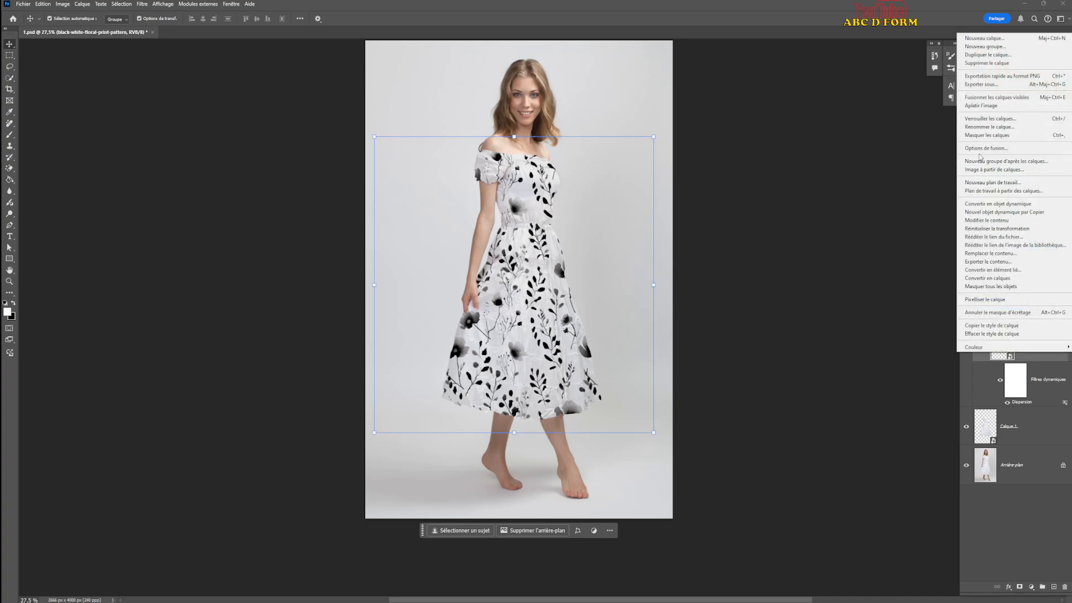
{"action": "key", "text": "Escape"}
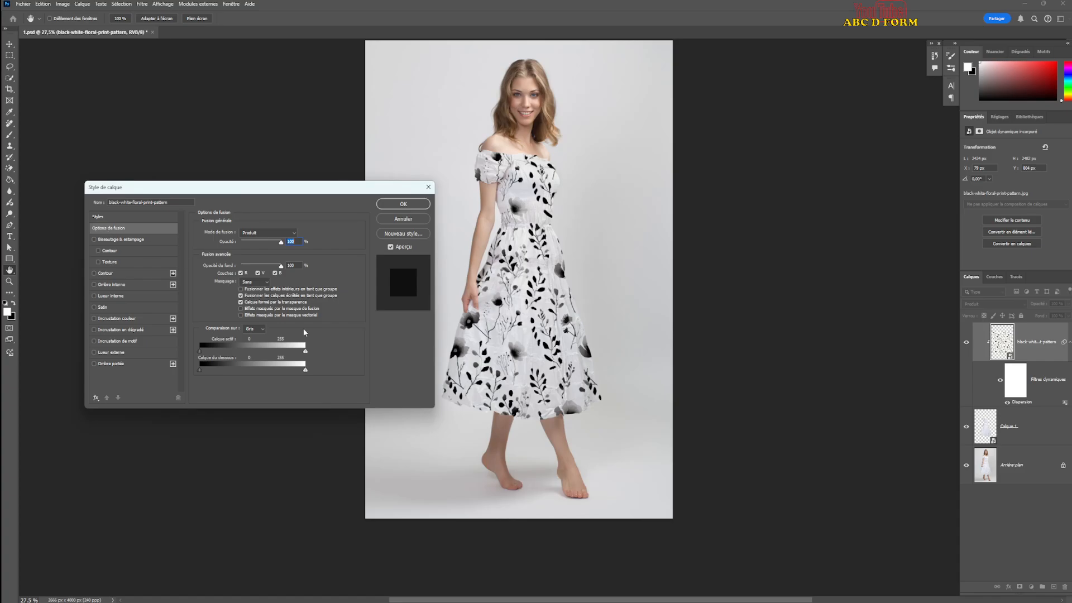
{"action": "left_click_drag", "start_coordinate": [305, 370], "coordinate": [282, 374]}
{"action": "left_click_drag", "start_coordinate": [273, 372], "coordinate": [287, 371]}
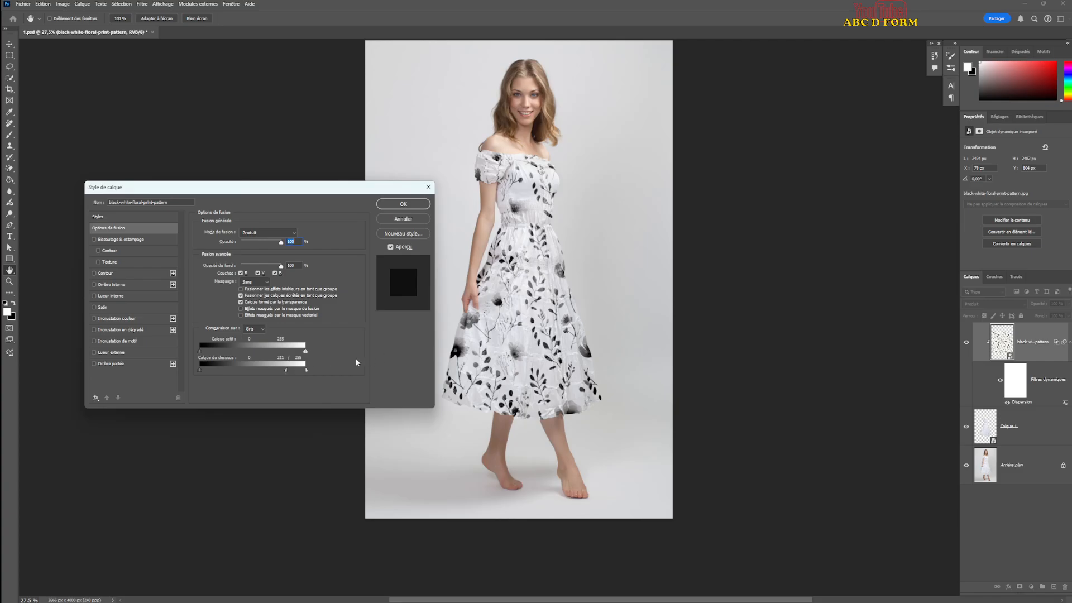
{"action": "left_click_drag", "start_coordinate": [287, 373], "coordinate": [299, 373]}
{"action": "left_click", "coordinate": [403, 204]}
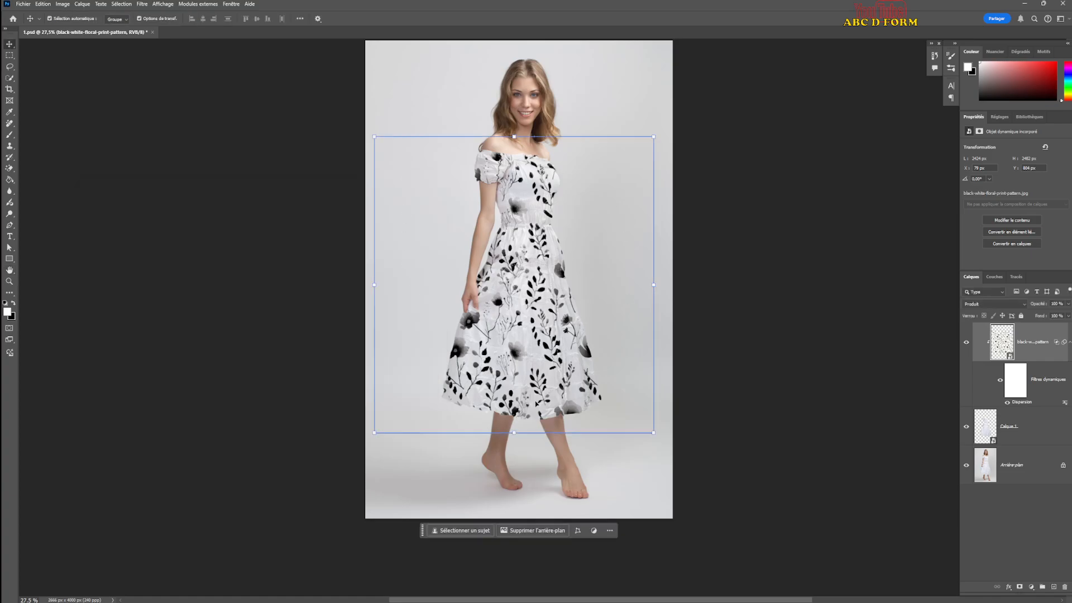
{"action": "left_click", "coordinate": [755, 301]}
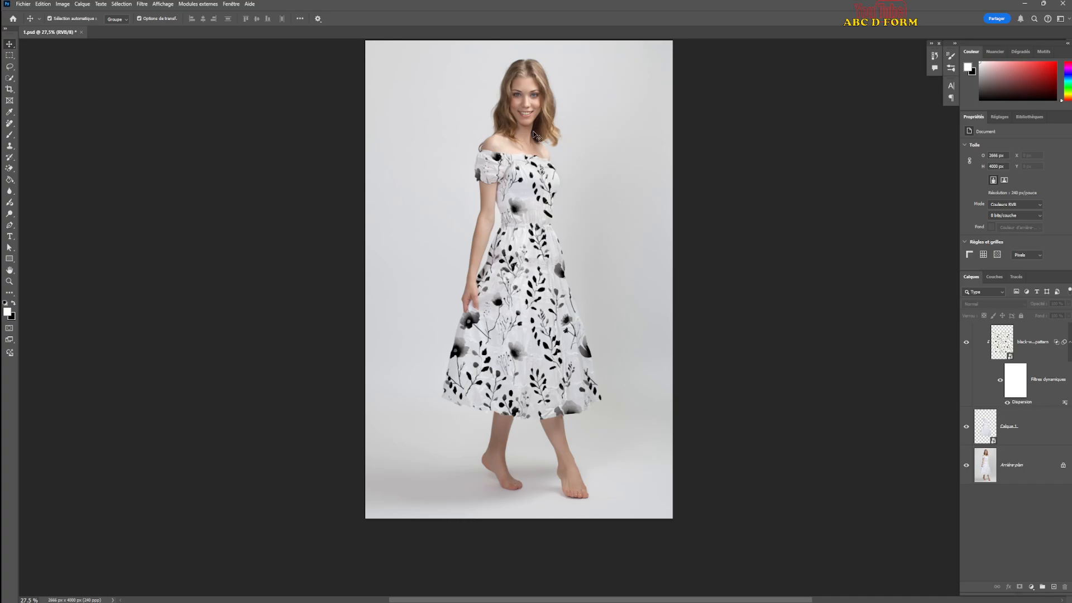